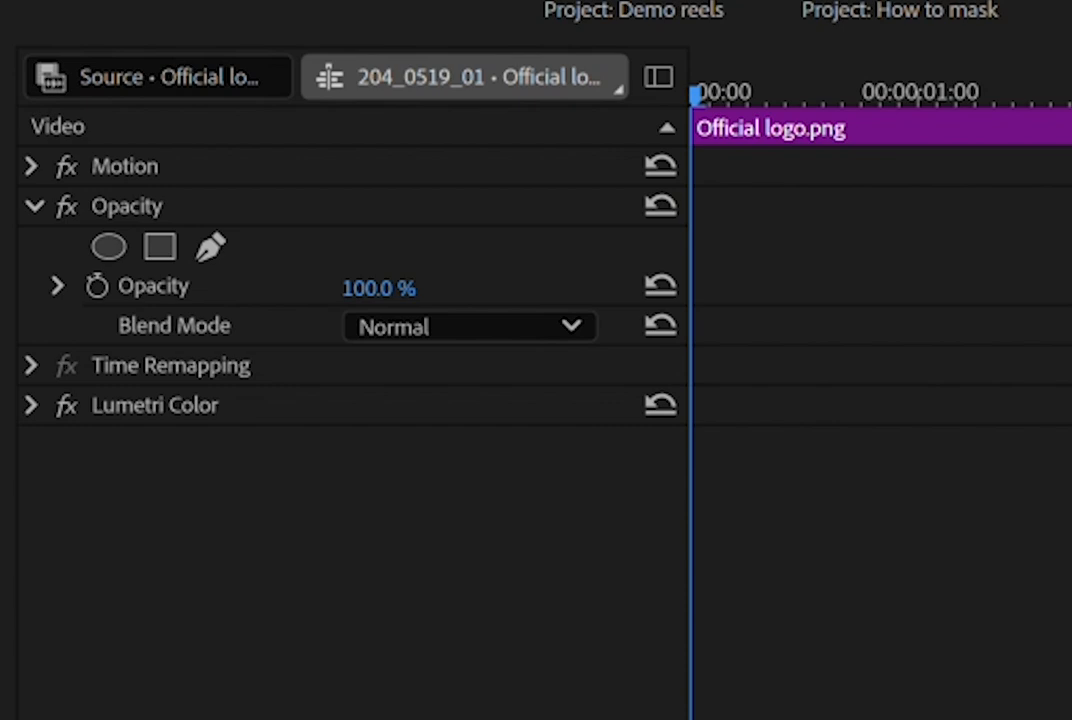
Add a 4-point polygon opacity mask to the Official logo.png clip and stretch its corners around the text "They're Memories".
left_click(162, 246)
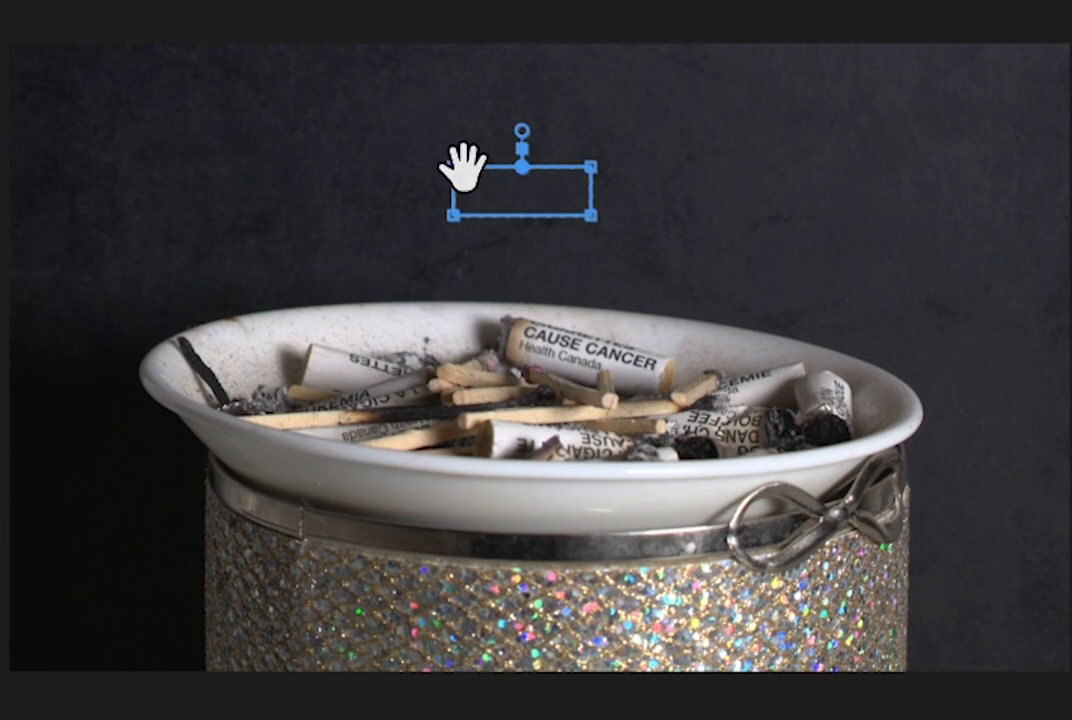
left_click_drag(451, 168, 215, 81)
left_click_drag(448, 216, 178, 300)
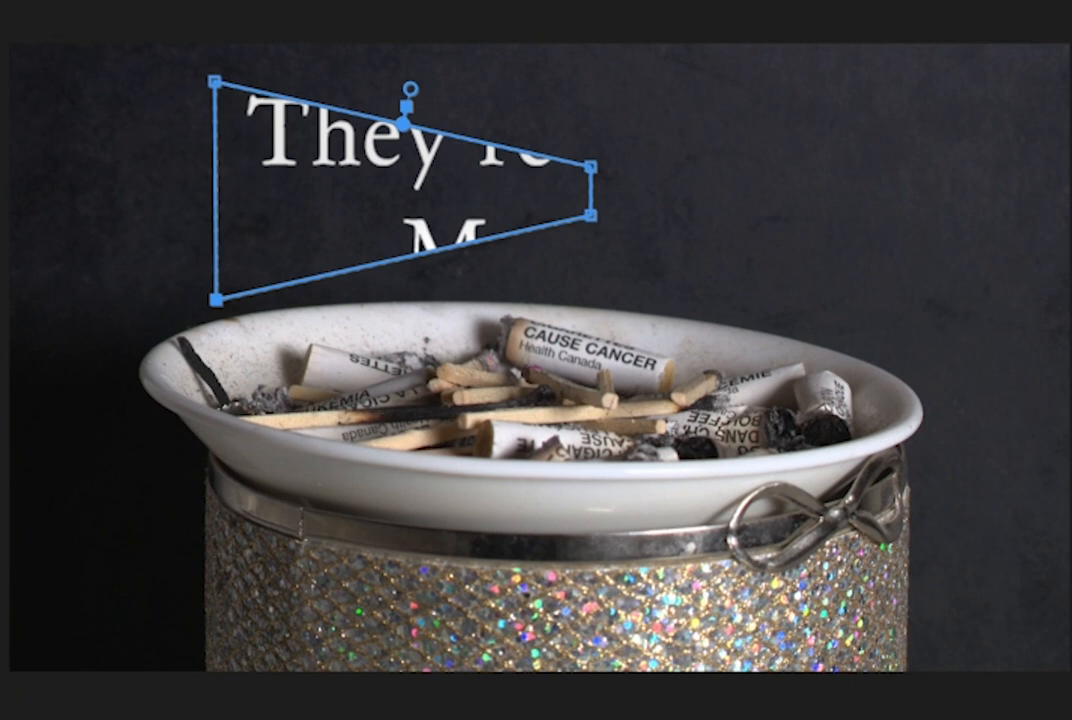
left_click_drag(591, 214, 821, 321)
left_click_drag(588, 167, 806, 99)
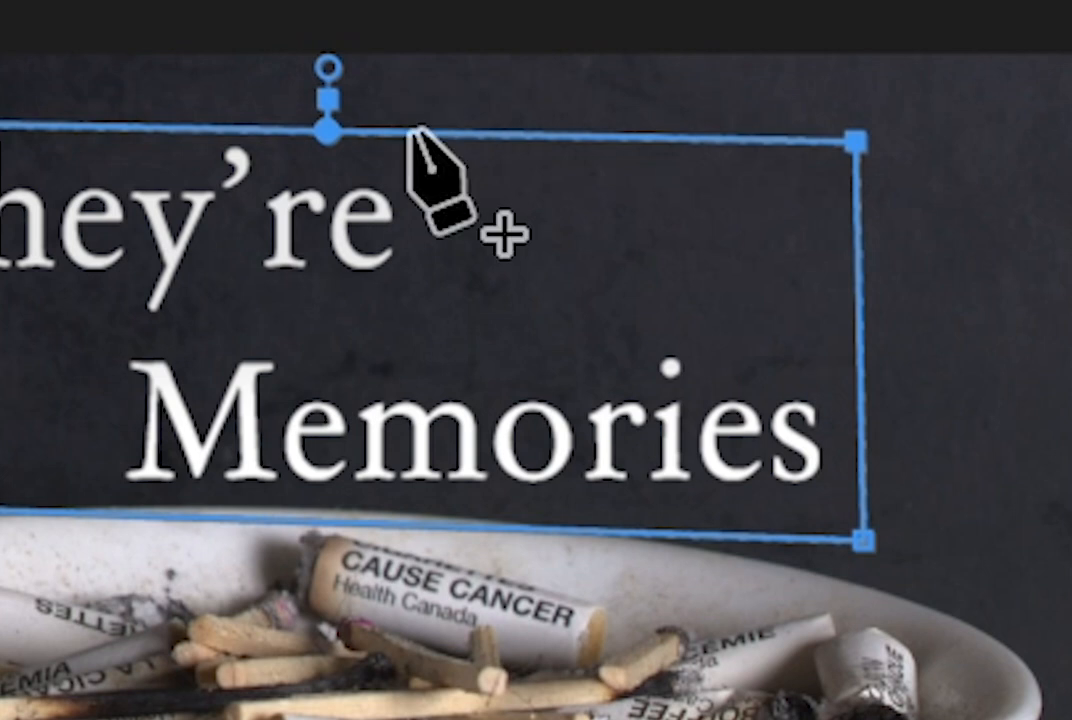
Add mask points above and beside the text, and pull the upper-right corner inward to step around "They're" and "Memories".
left_click(416, 137)
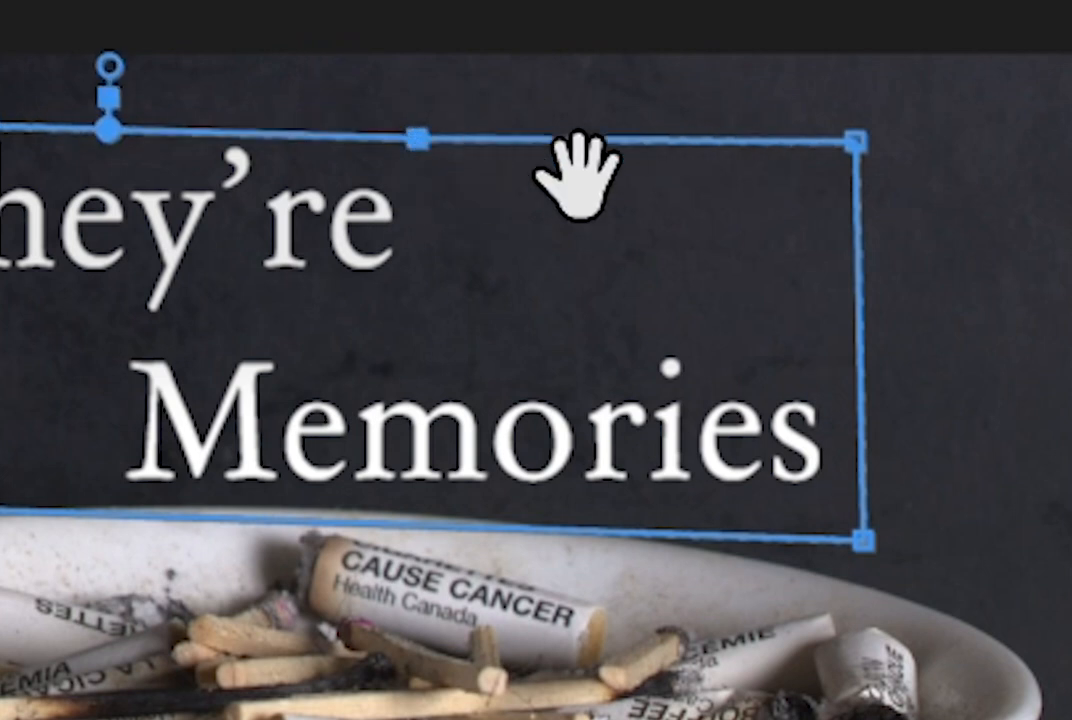
left_click(858, 360)
key("v")
left_click_drag(856, 142, 427, 324)
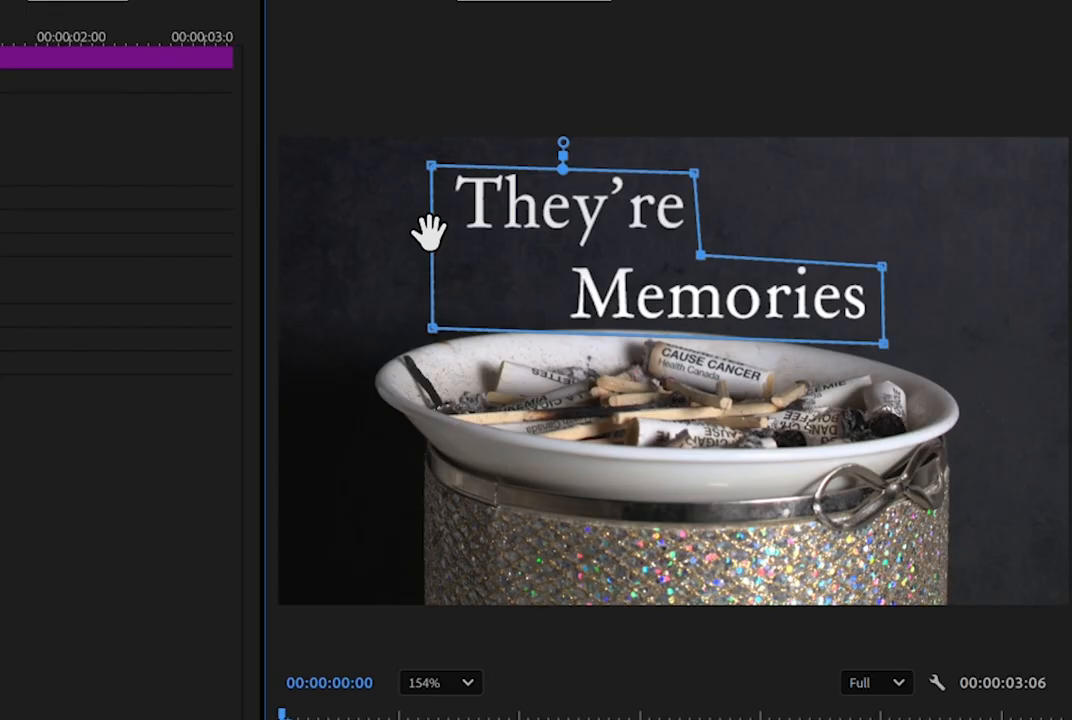
Add points on the mask's left and bottom edges, pull the lower-left corner in beneath "They're", and fit the whole frame in view.
scroll(434, 240, "up", 8)
scroll(287, 78, "up", 6)
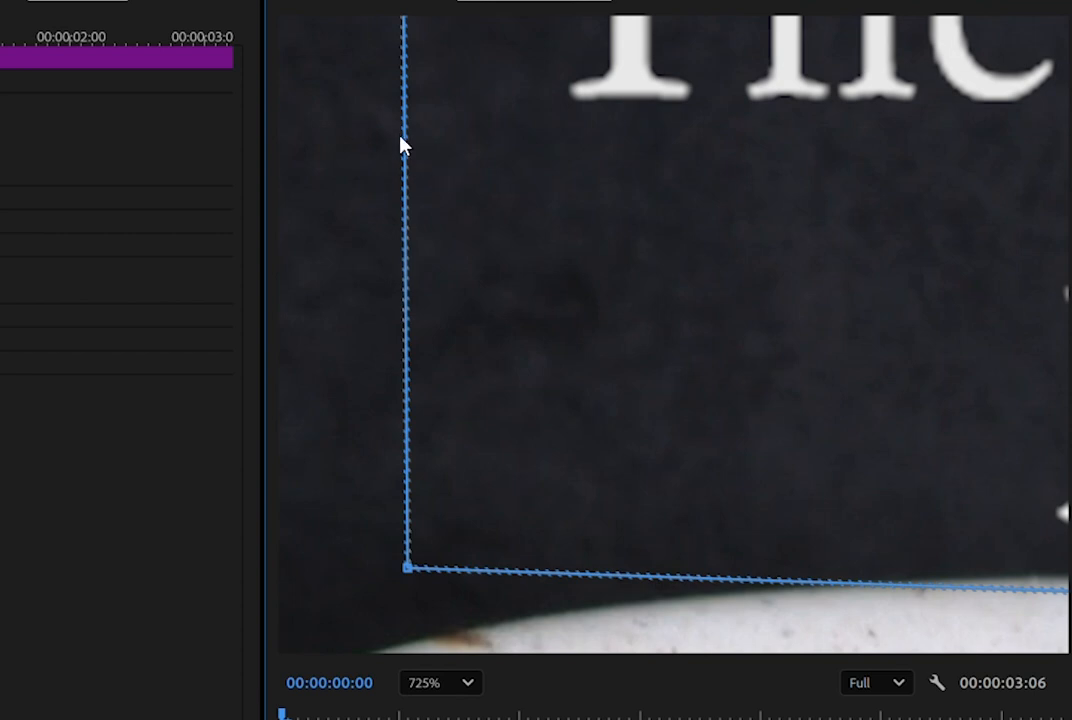
left_click(404, 138)
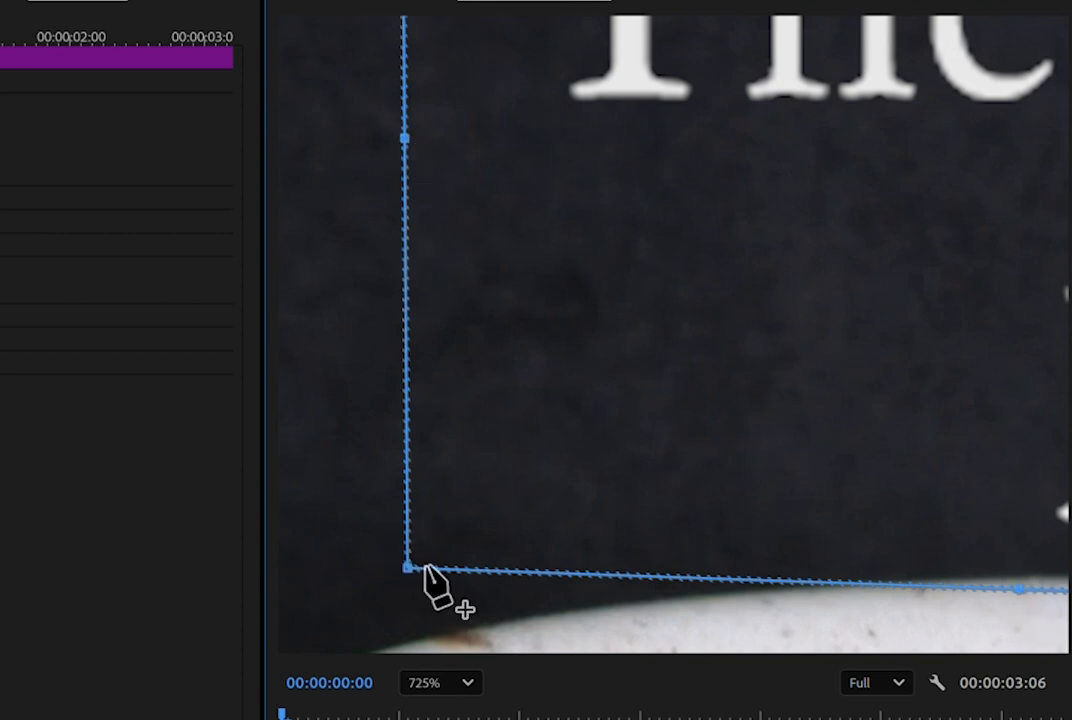
left_click_drag(407, 569, 1030, 178)
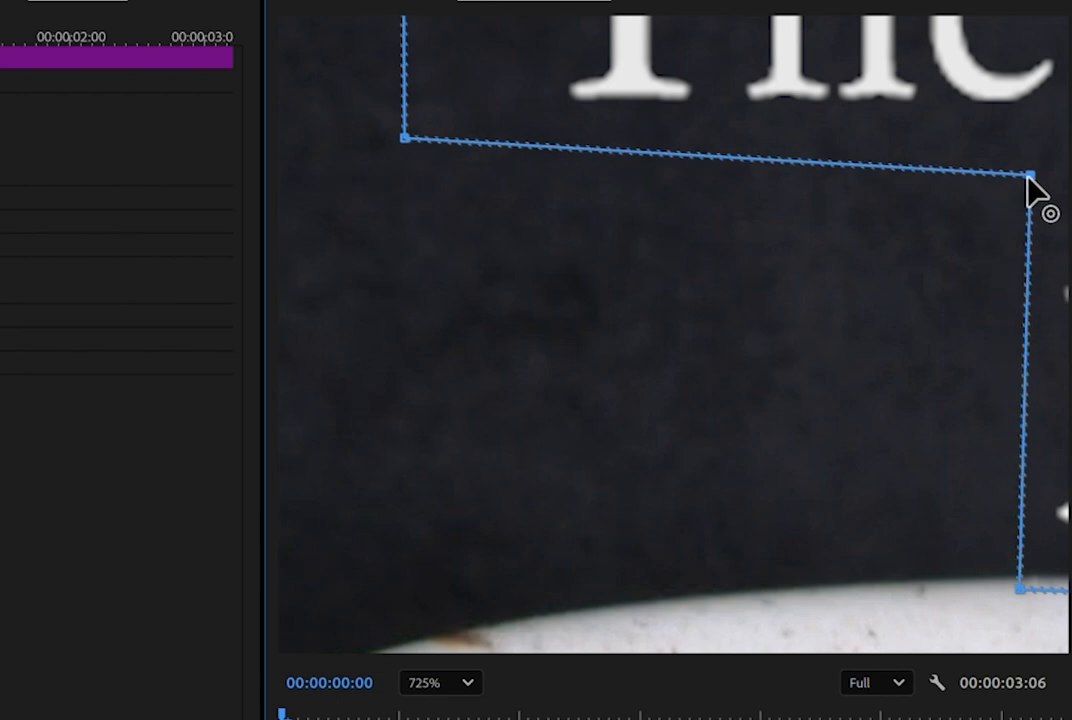
scroll(333, 414, "down", 8)
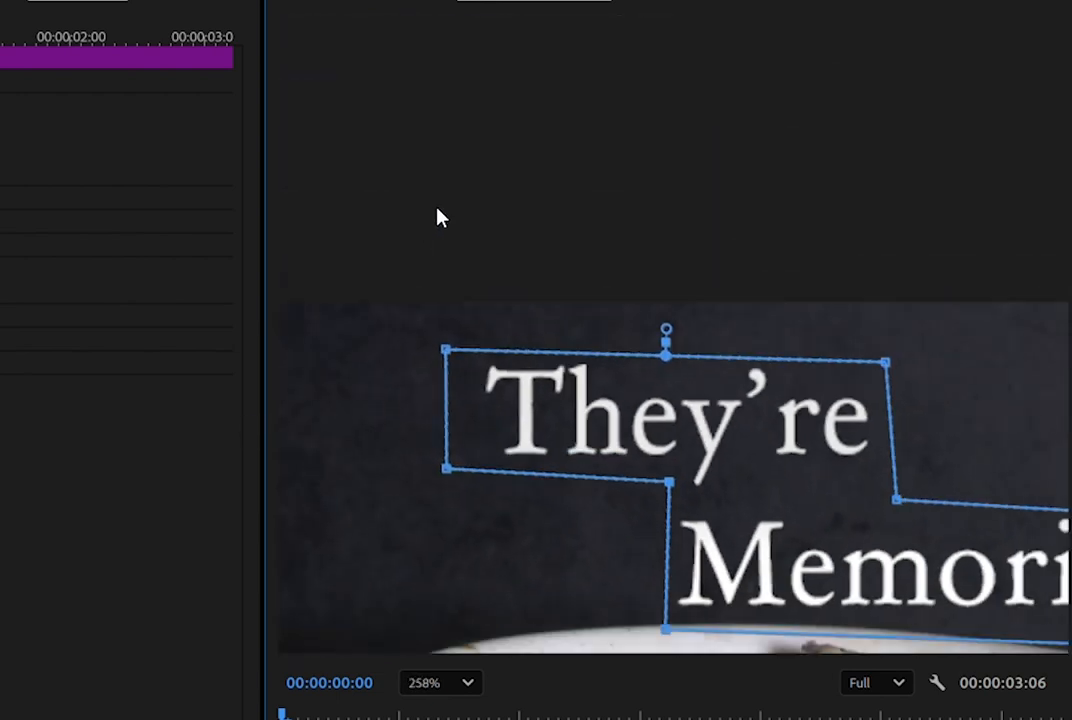
scroll(567, 424, "down", 1)
scroll(1012, 644, "up", 3)
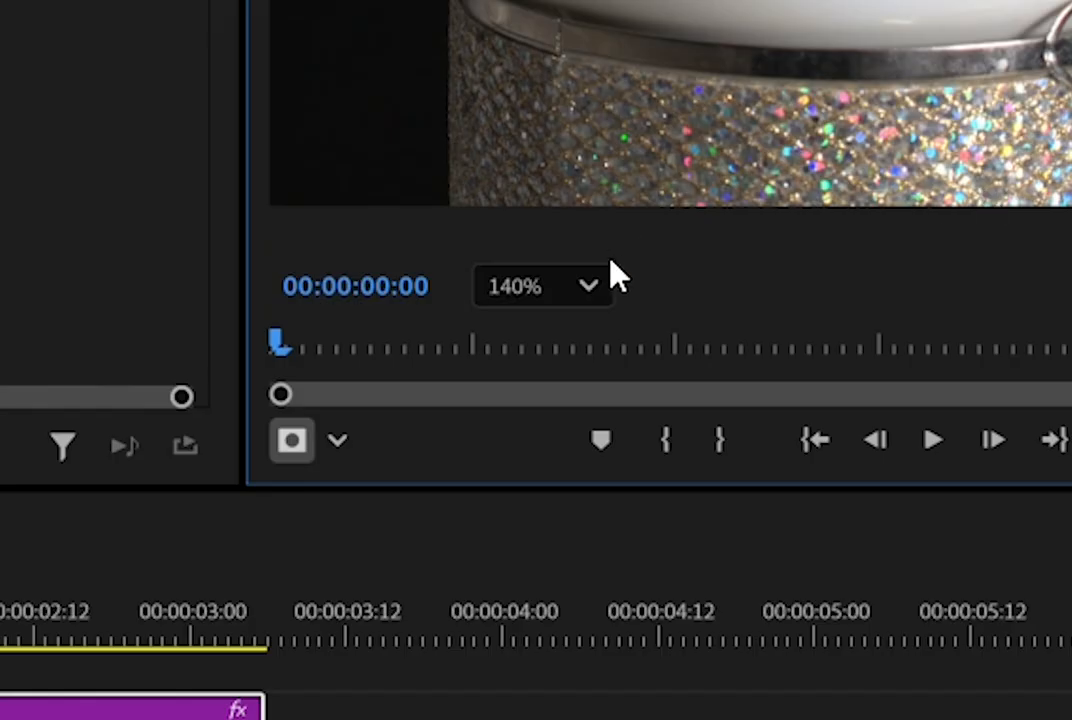
left_click(588, 284)
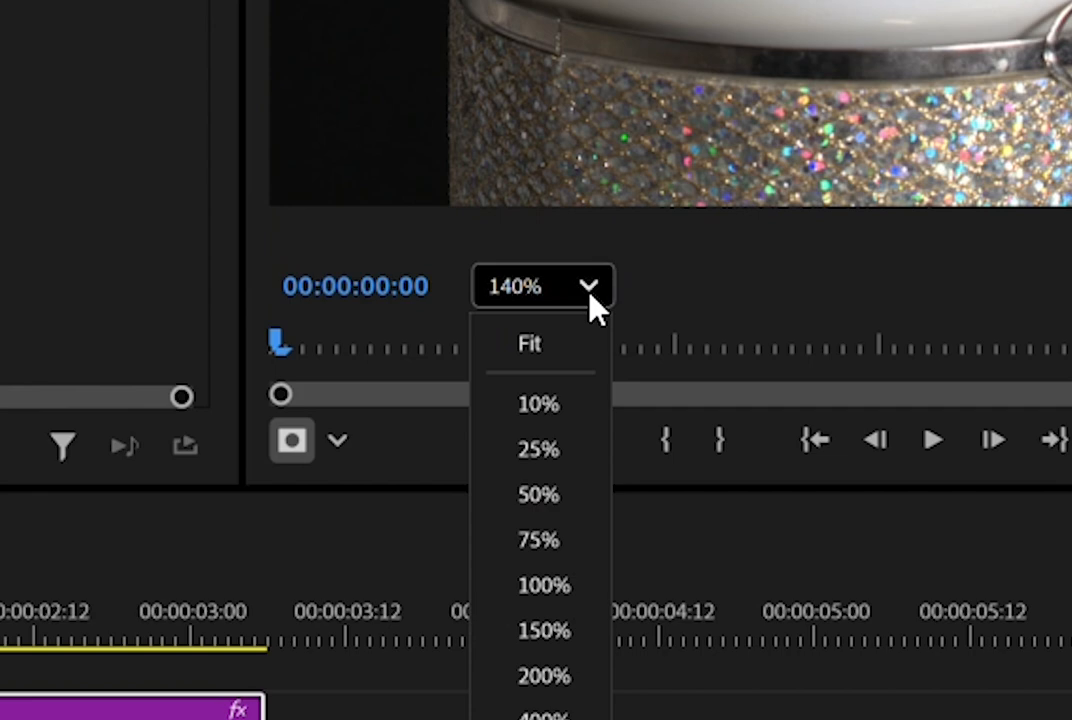
left_click(529, 355)
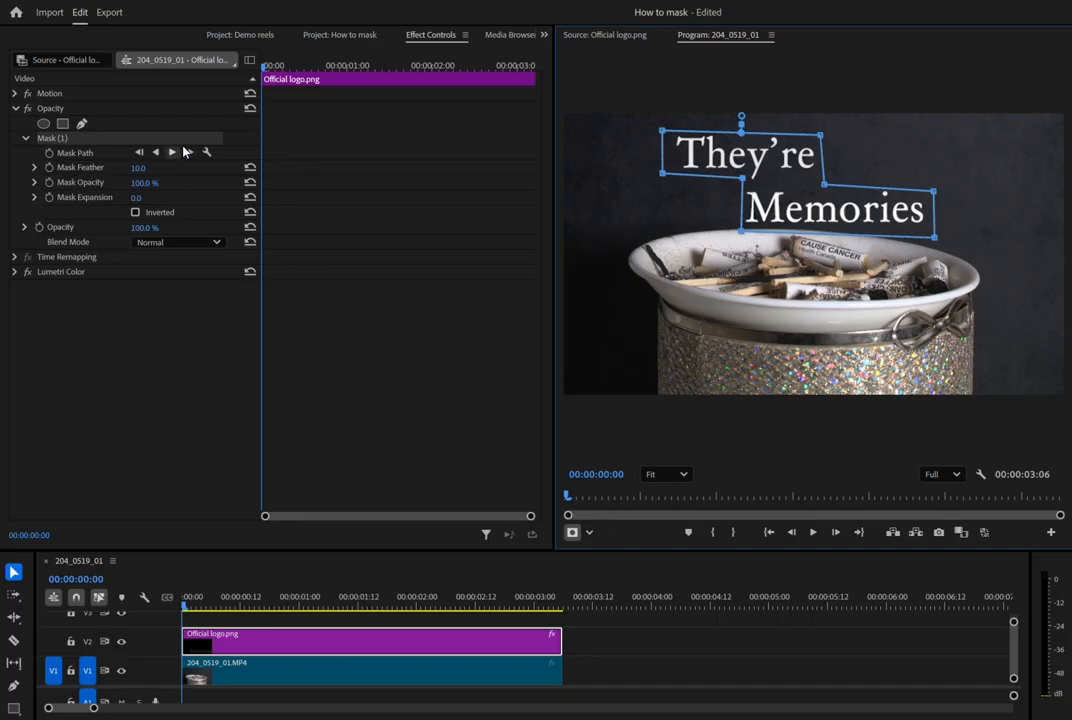
Turn on Mask Path animation with a keyframe at 00:00:00:00.
left_click_drag(272, 68, 165, 54)
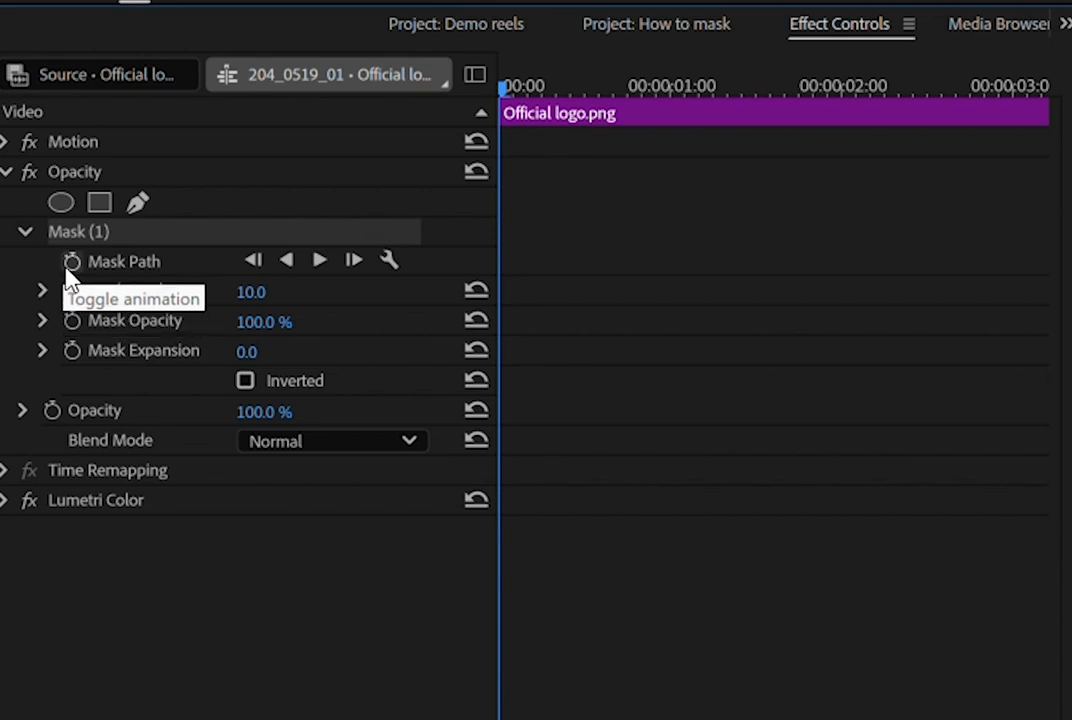
left_click(68, 266)
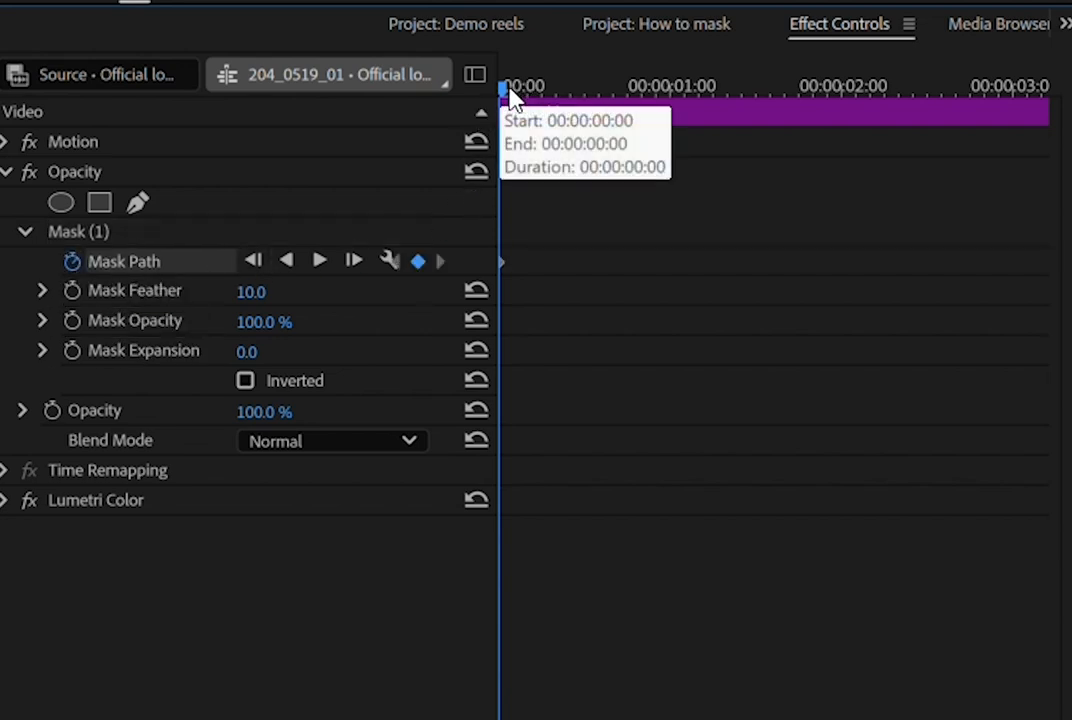
At 00:00:00:04, add points along the mask's top edge and pull a V-shaped notch around the fingertip, restoring the Fit view.
left_click_drag(510, 96, 457, 145)
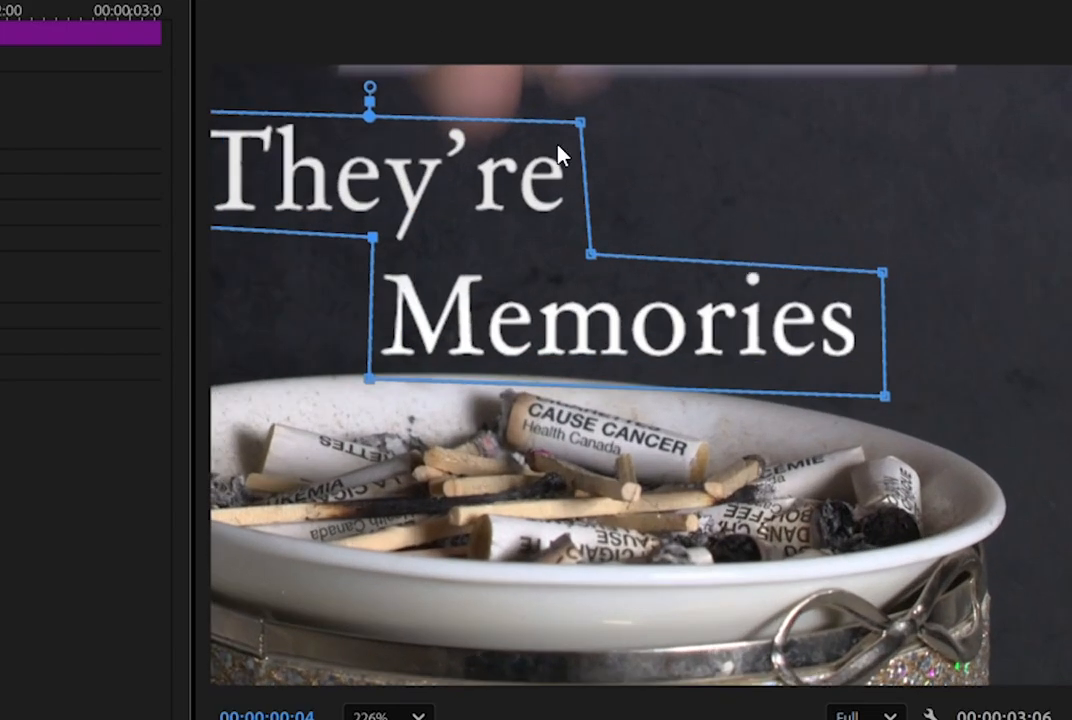
scroll(201, 68, "up", 10)
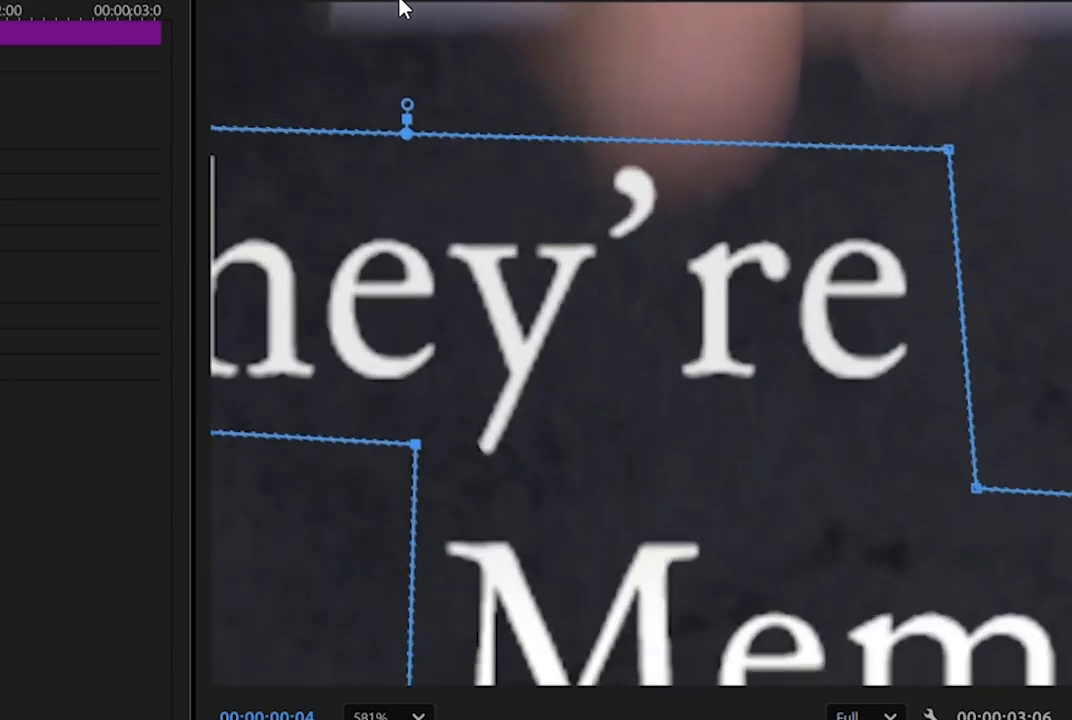
left_click(555, 140)
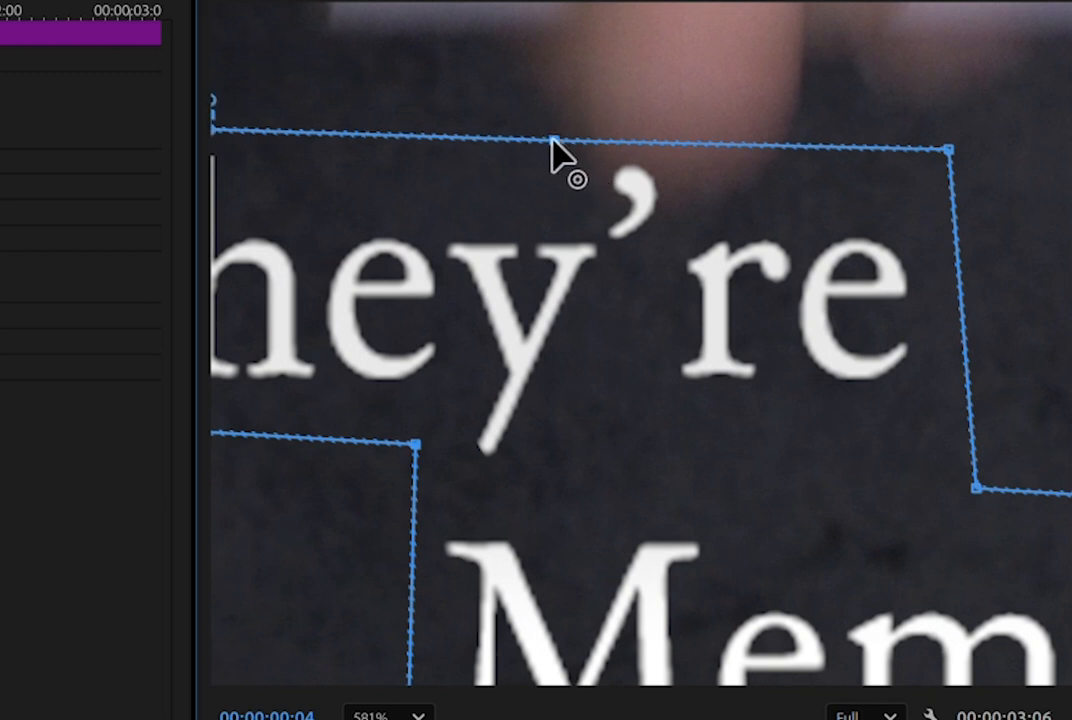
left_click(792, 146)
left_click_drag(677, 148, 672, 230)
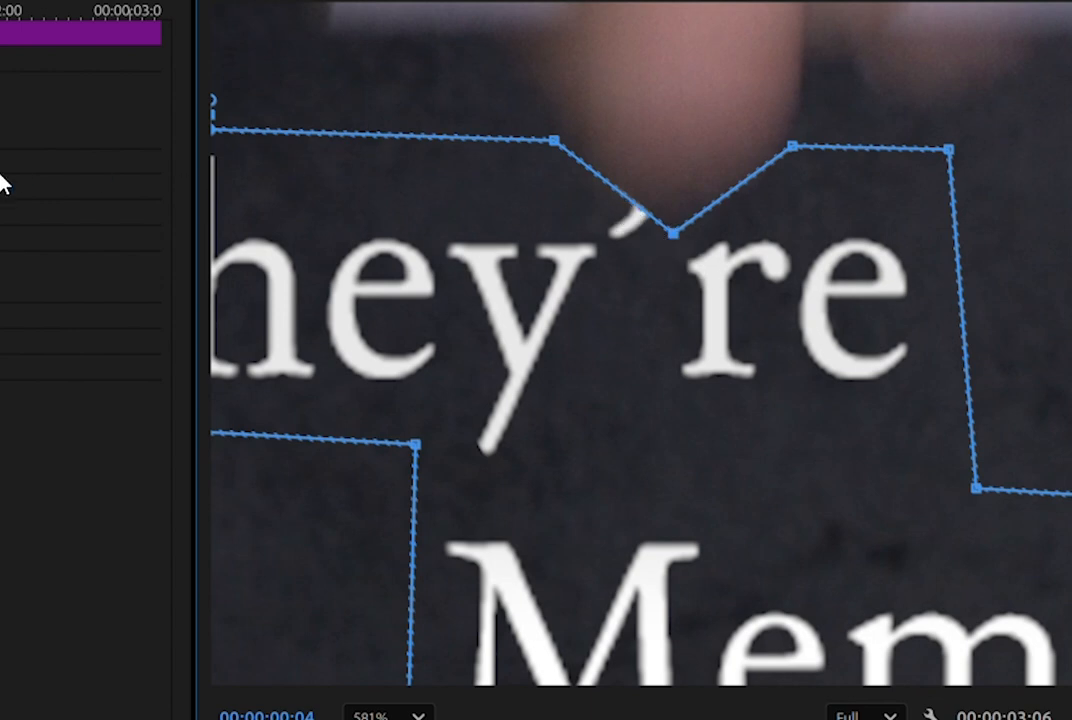
scroll(581, 232, "down", 10)
scroll(283, 170, "down", 5)
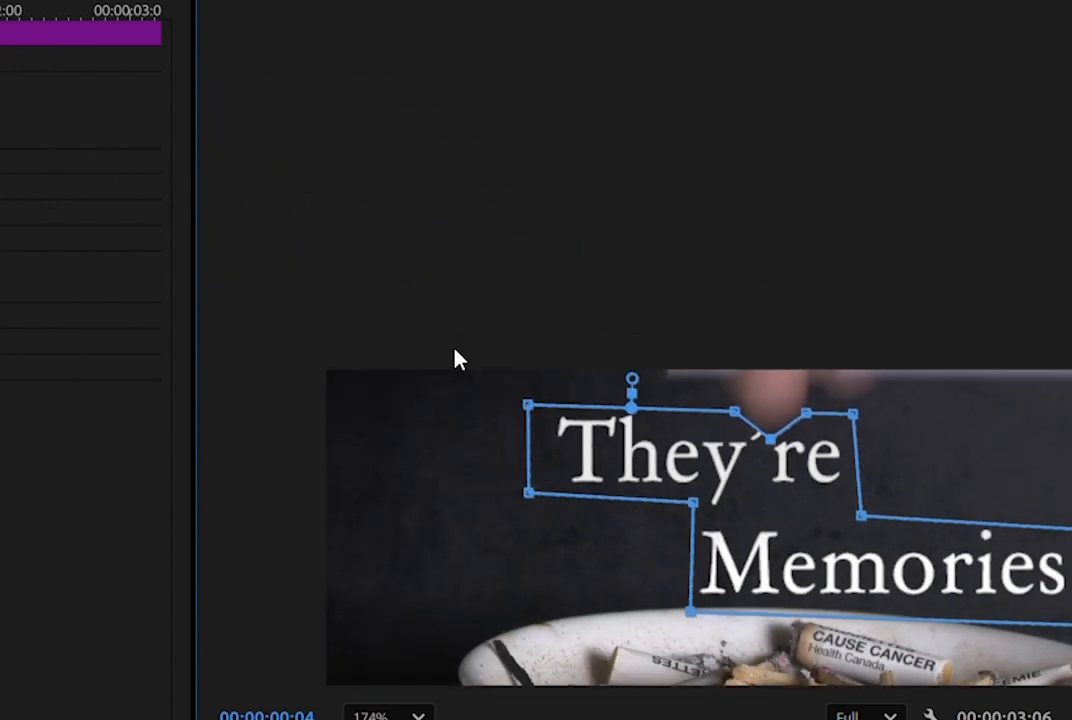
left_click(410, 716)
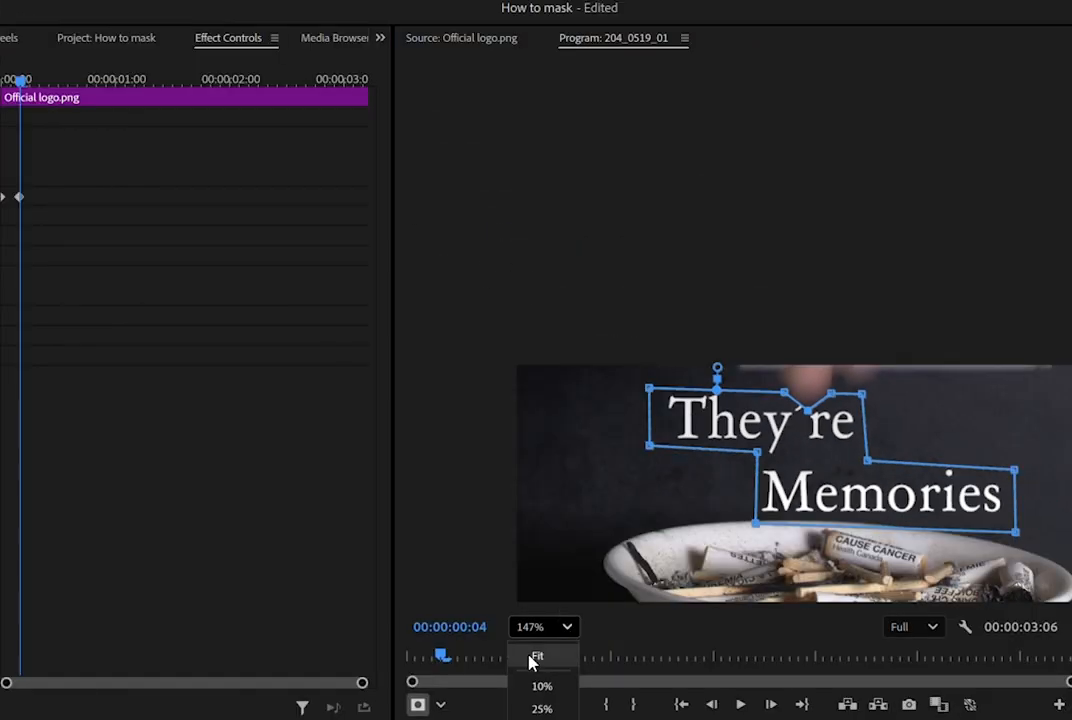
left_click(370, 719)
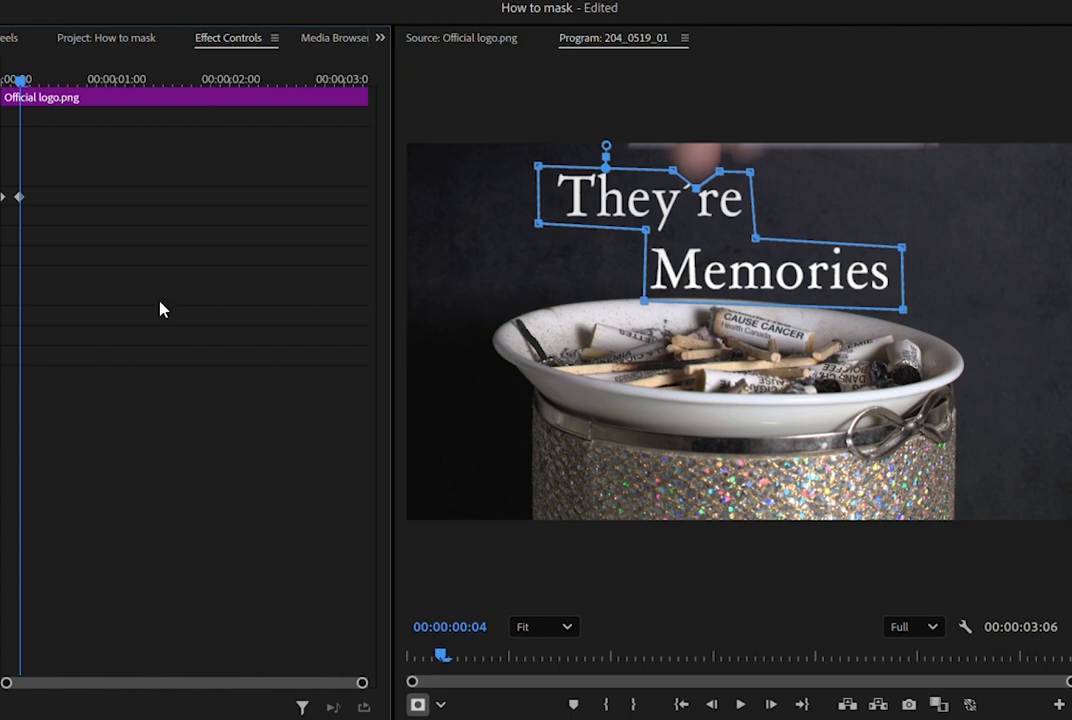
At 00:00:00:06, pull the mask's inner corner between "They're" and "Memories" down and outward, away from the M.
key("space")
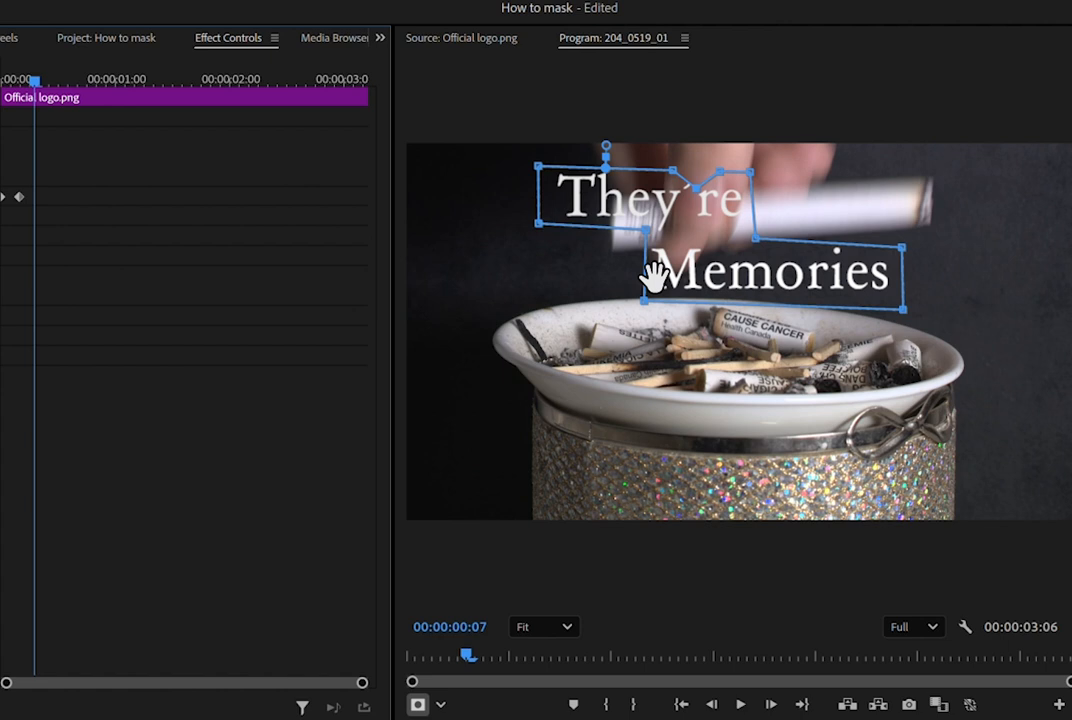
key("Left")
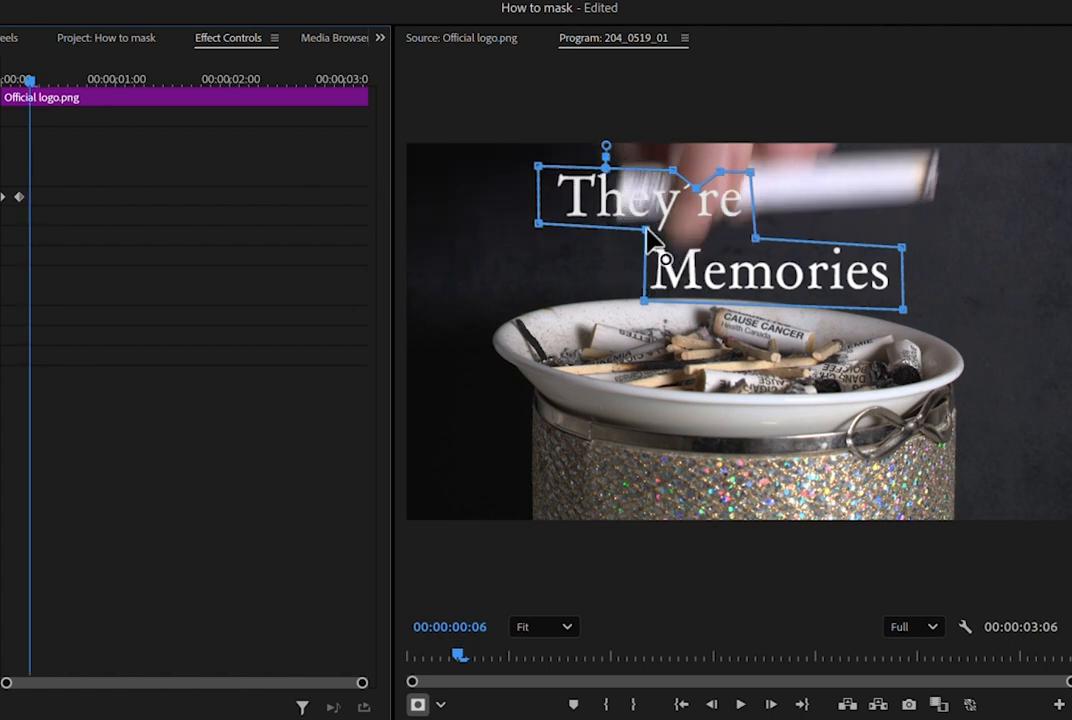
left_click_drag(647, 229, 620, 251)
key("equal")
key("equal")
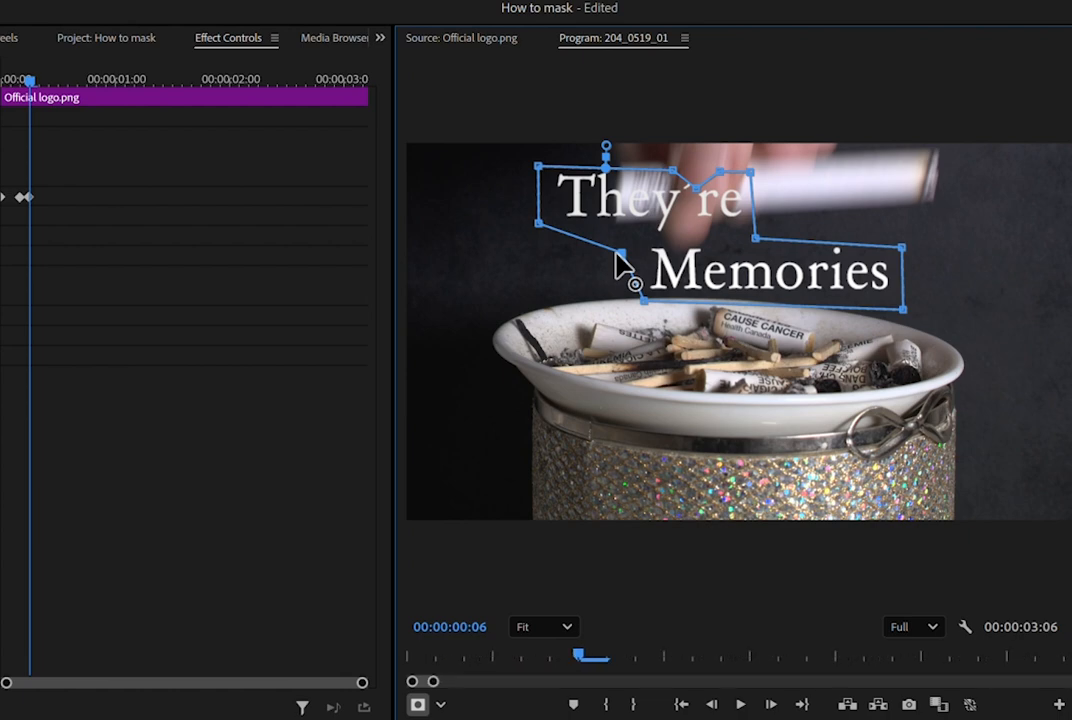
Add a top-edge mask point and pull the upper points below the hand and cigarette, leaving "Th" and "Memories" inside the mask.
scroll(455, 106, "up", 5)
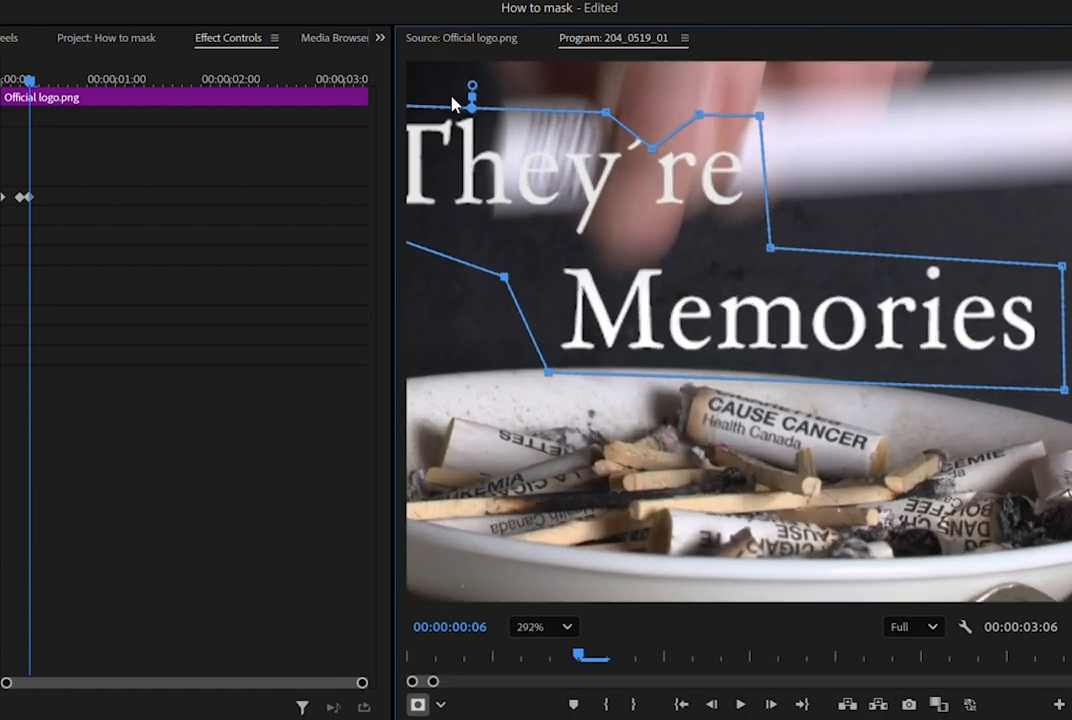
left_click(493, 108)
left_click_drag(507, 108, 492, 212)
left_click_drag(605, 113, 576, 214)
left_click_drag(652, 148, 600, 266)
left_click_drag(698, 116, 672, 262)
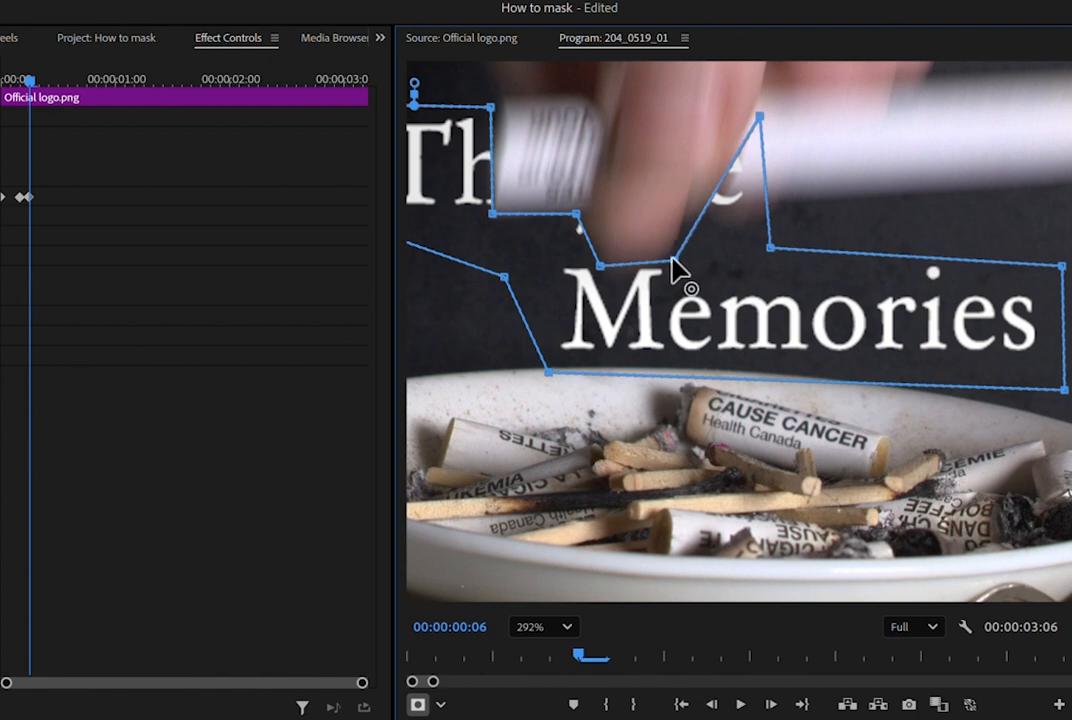
left_click_drag(760, 118, 716, 258)
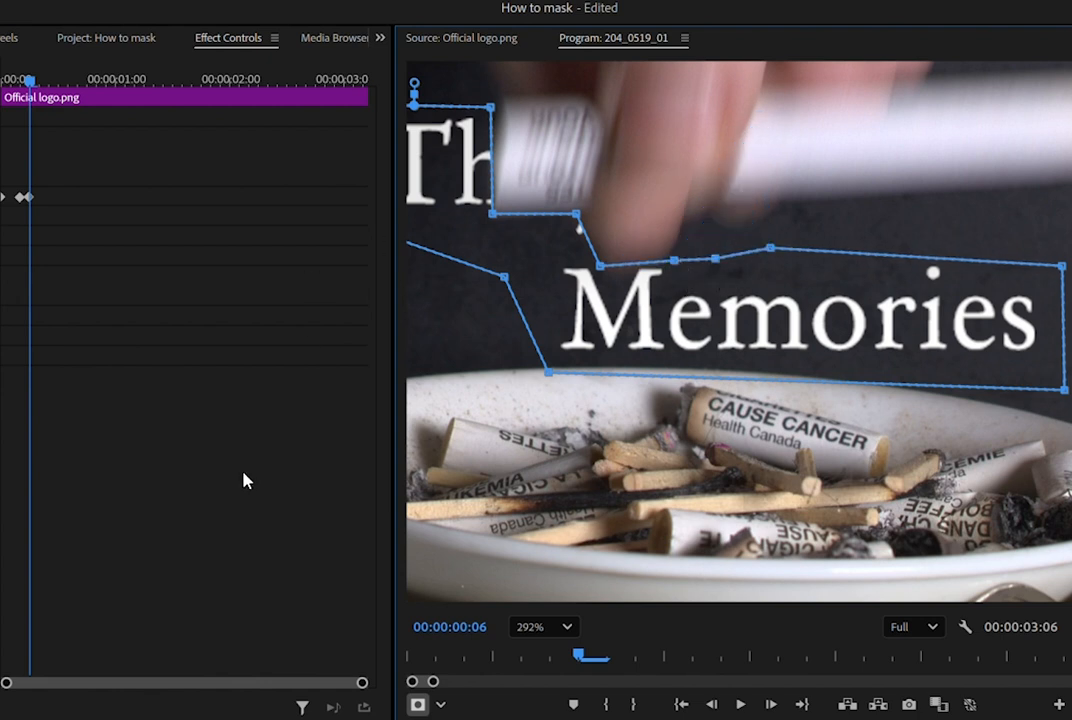
At 00:00:00:08, push the mask's lower-left points outward below the cigarette and reshape the edge beside the "T" along the hand.
key("Right")
key("Right")
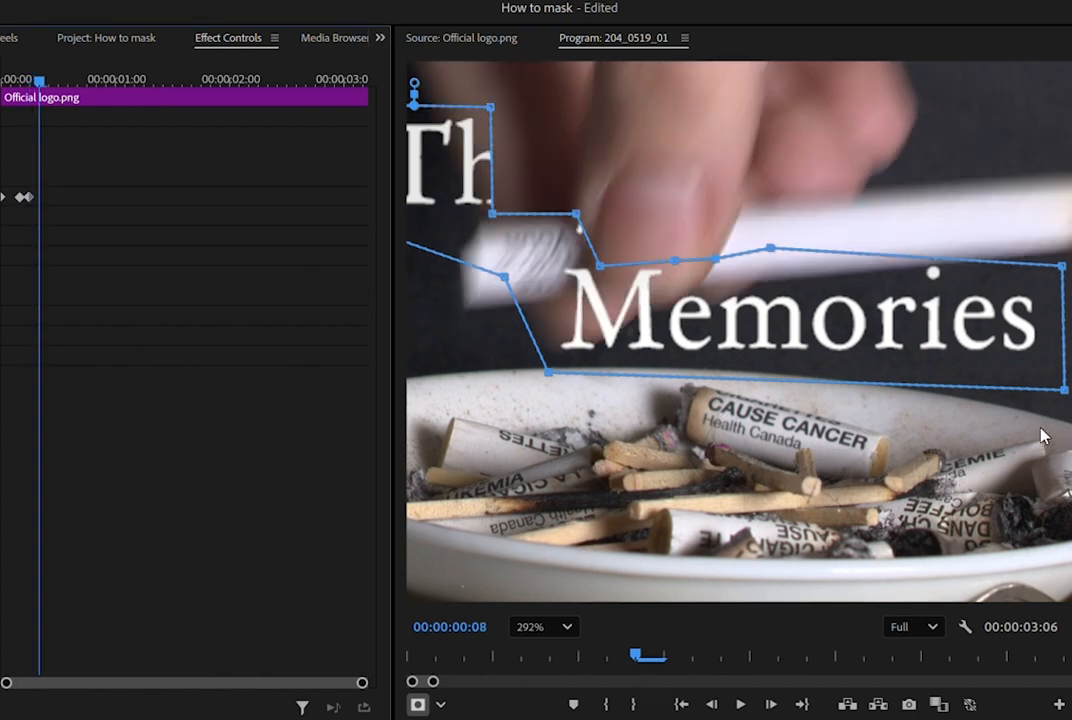
scroll(1040, 436, "down", 1)
left_click_drag(580, 321, 528, 377)
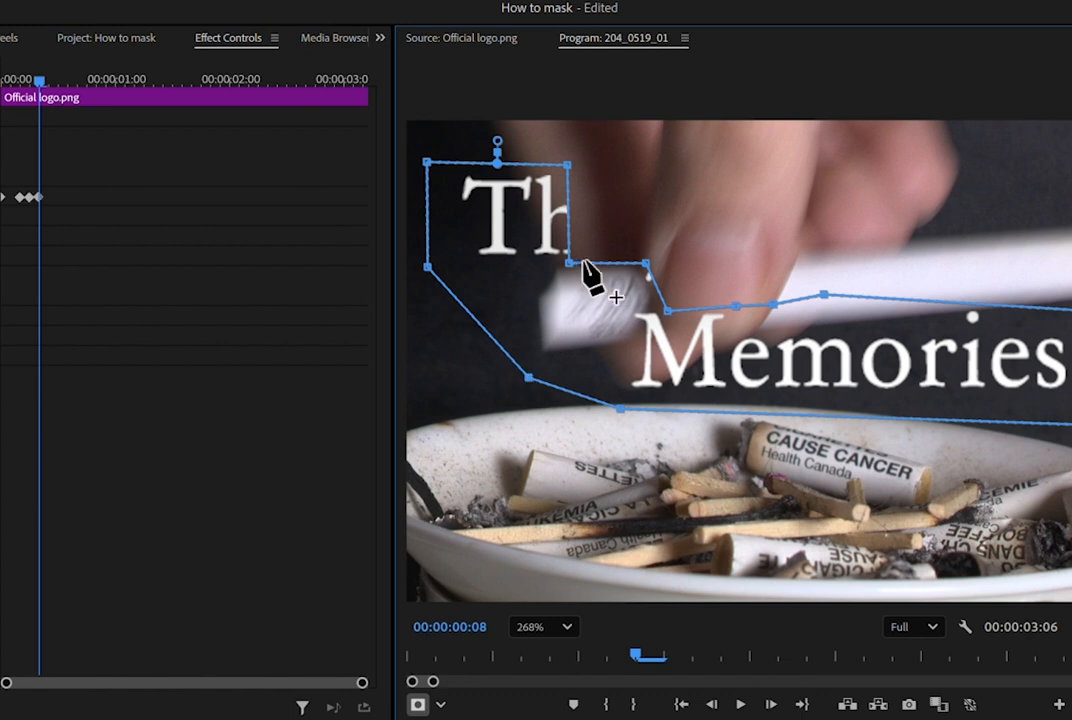
left_click_drag(569, 168, 507, 175)
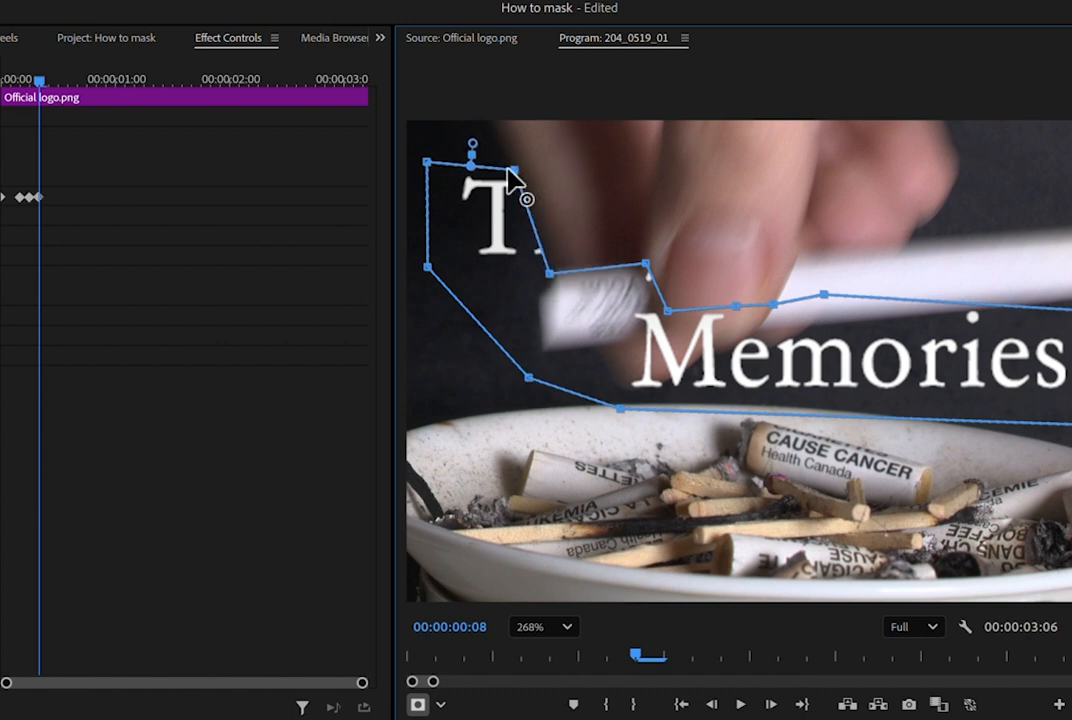
left_click_drag(620, 410, 606, 443)
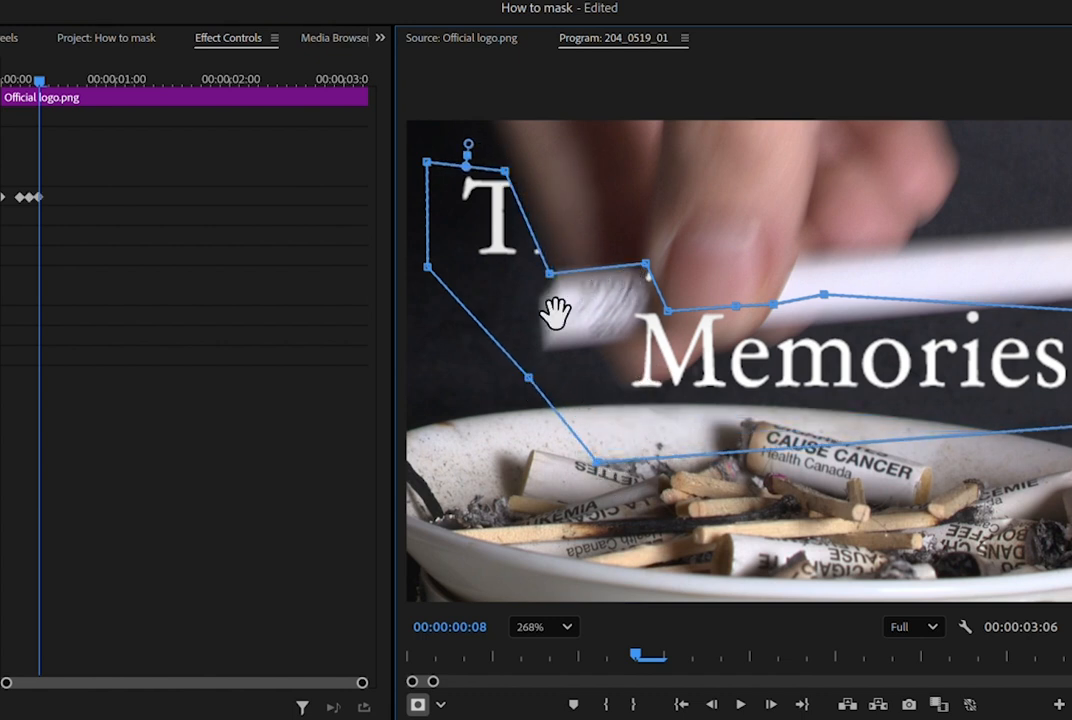
left_click_drag(529, 377, 518, 402)
mouse_move(548, 284)
left_mouse_down()
mouse_move(546, 362)
mouse_move(558, 277)
left_mouse_up()
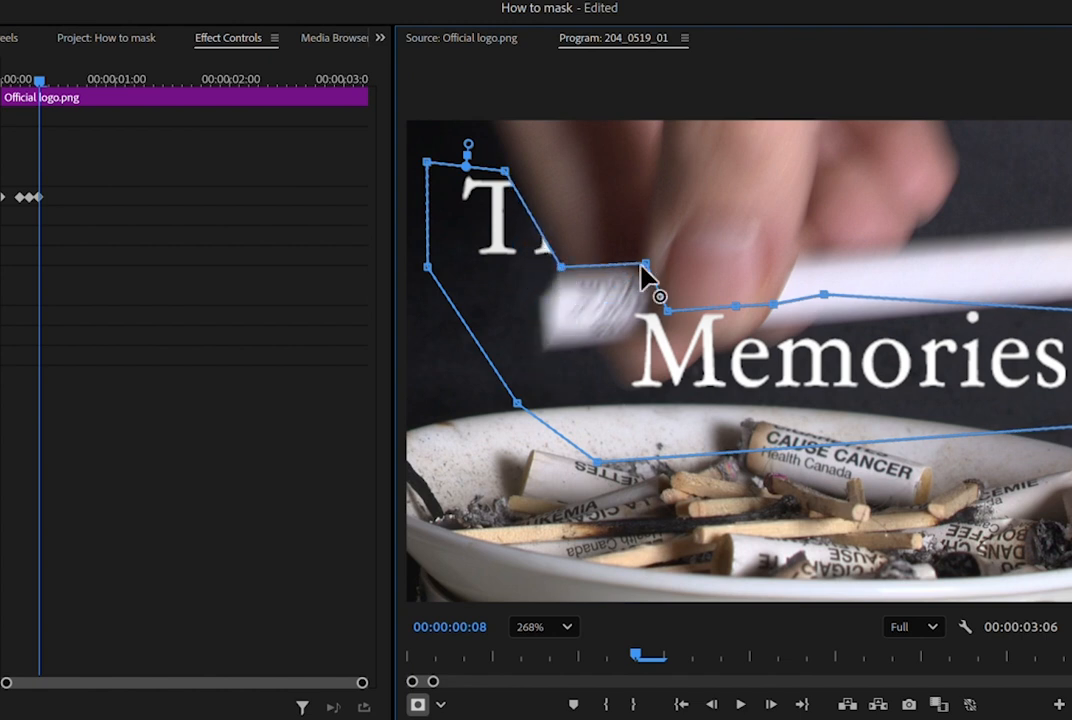
At 00:00:00:08, wrap the mask edge around the cigarette's near end and along its underside, pulling the upper points beneath the fingertip.
left_click_drag(645, 265, 533, 285)
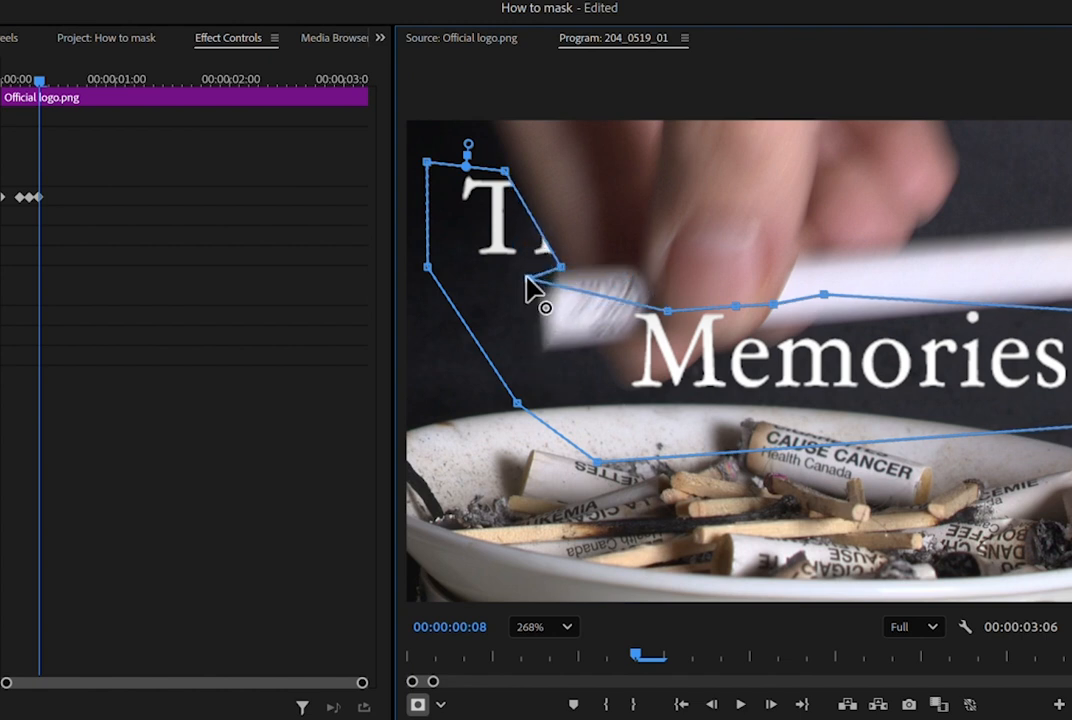
left_click_drag(668, 312, 546, 349)
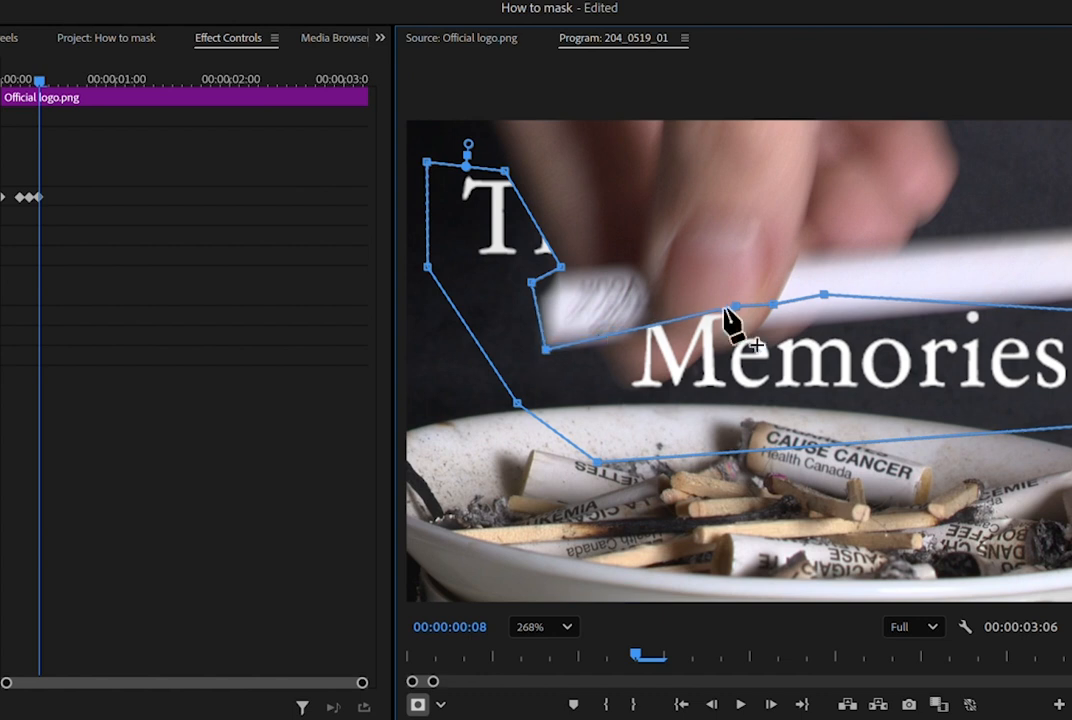
left_click_drag(730, 308, 612, 347)
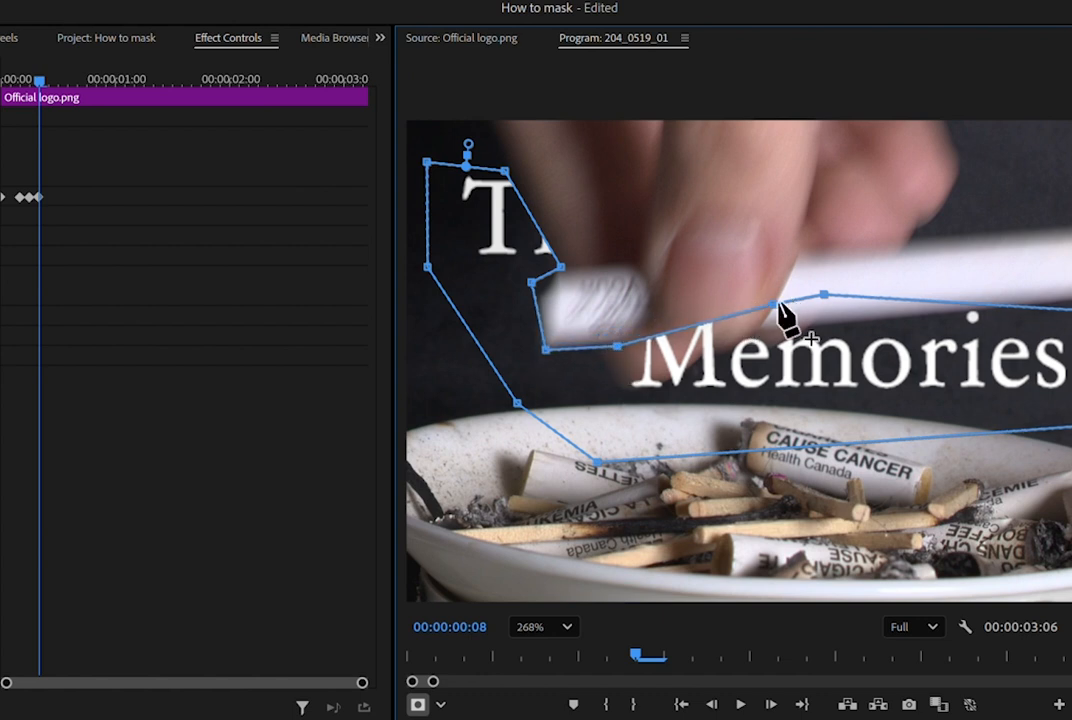
left_click_drag(776, 305, 639, 385)
left_click_drag(824, 297, 678, 377)
Reshape the mask over "Memories" so its upper edge follows the thumb and the cigarette's underside, with the far corners beyond the final "s".
scroll(582, 407, "down", 2)
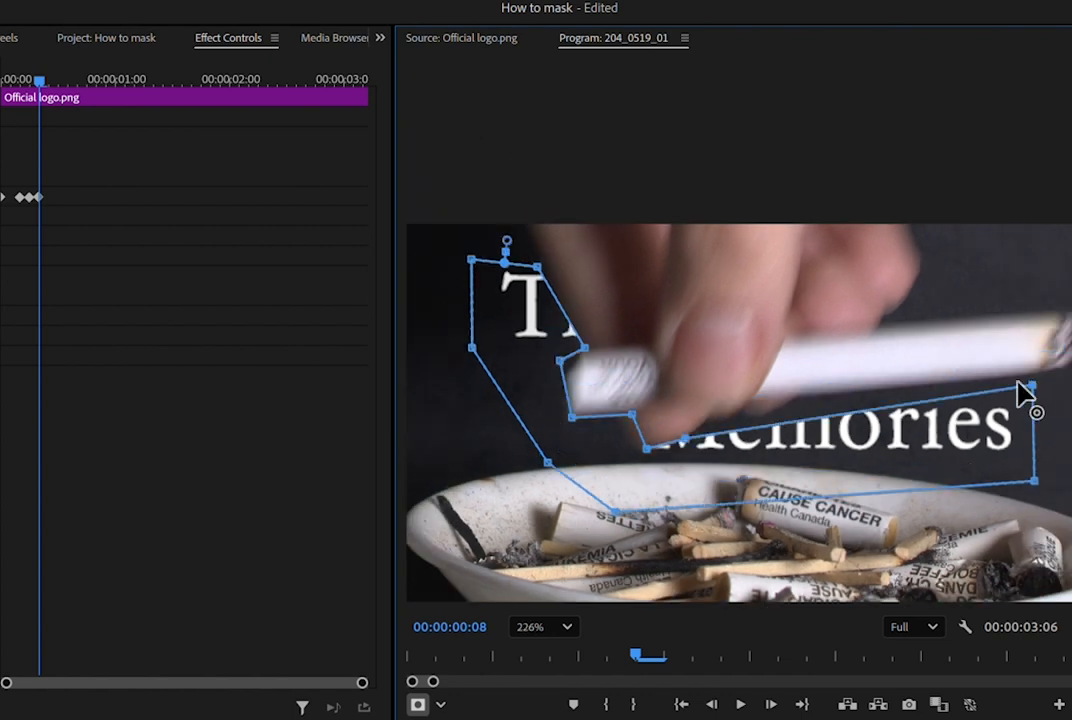
left_click_drag(1030, 386, 714, 424)
left_click_drag(1034, 481, 795, 401)
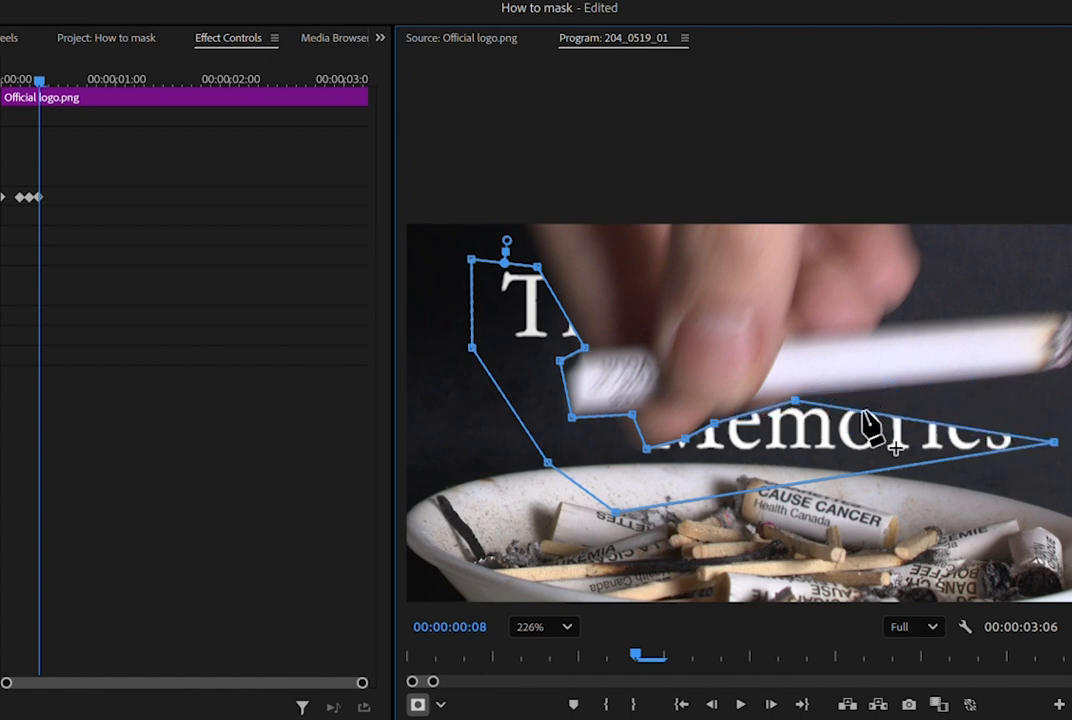
left_click_drag(866, 415, 1033, 372)
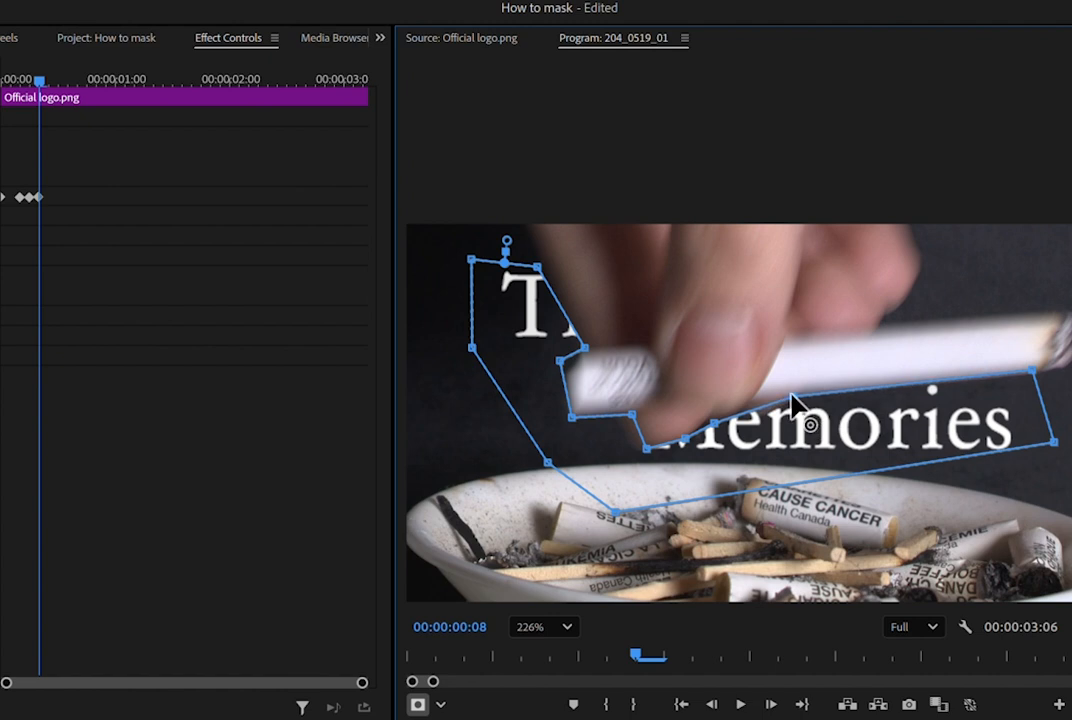
At 00:00:00:10, push the mask's left side outward and pull its inner edge along the hand and down around the cigarette's end.
key("Right")
key("Right")
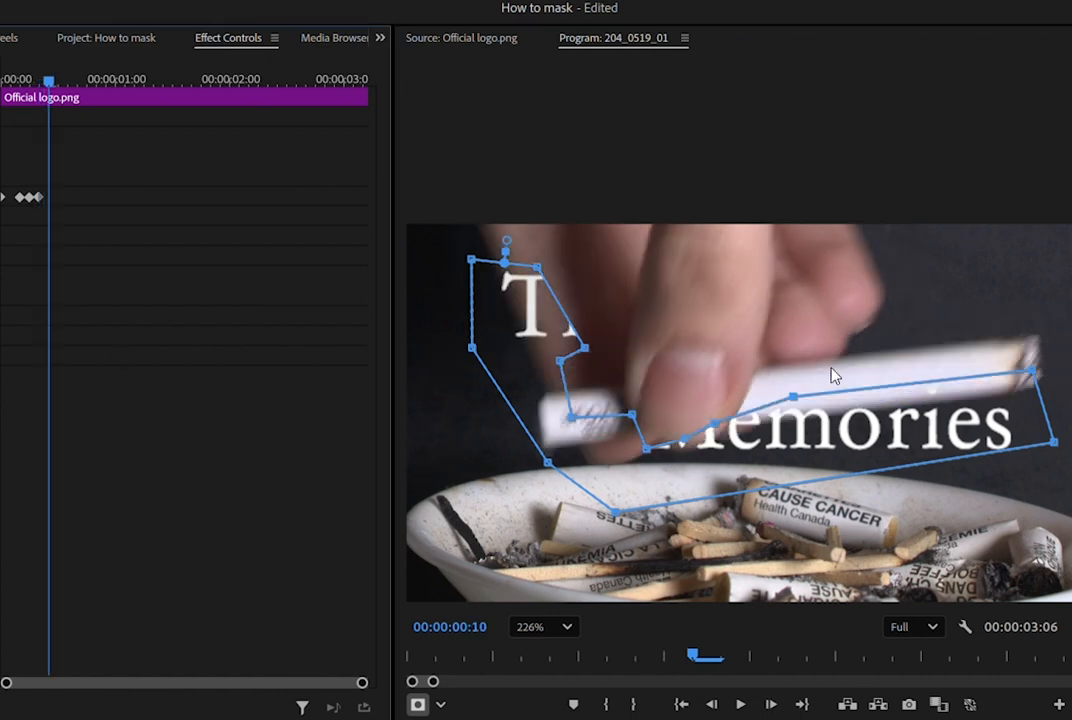
left_click_drag(545, 462, 507, 503)
left_click_drag(472, 348, 448, 368)
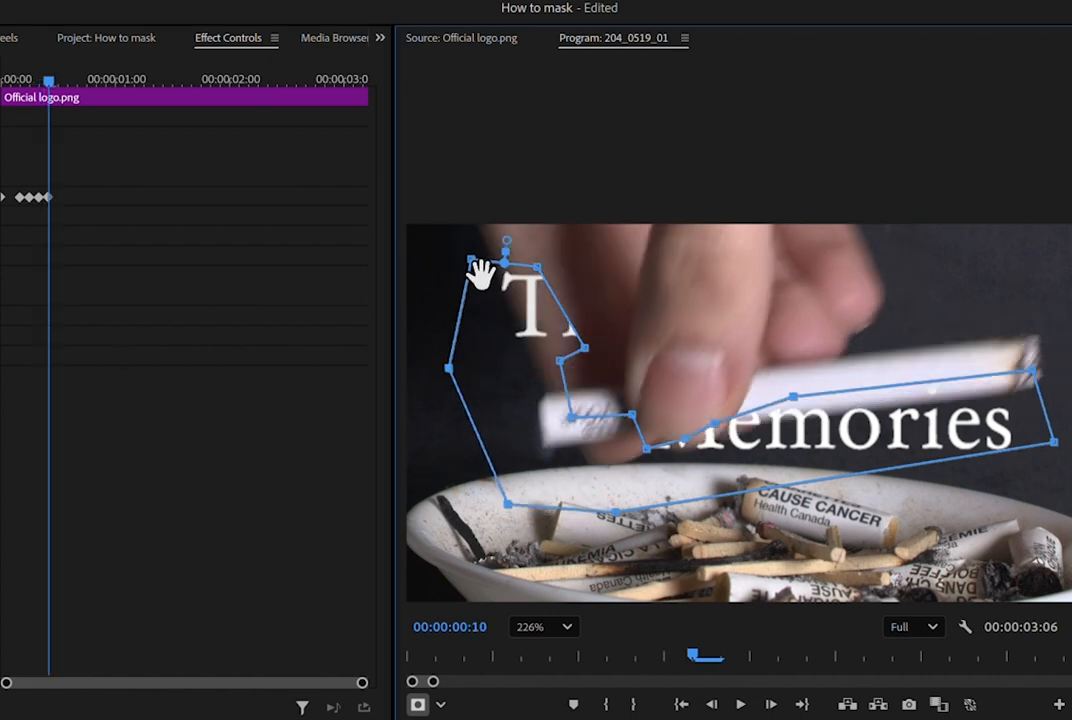
left_click_drag(471, 261, 431, 269)
left_click_drag(536, 270, 489, 268)
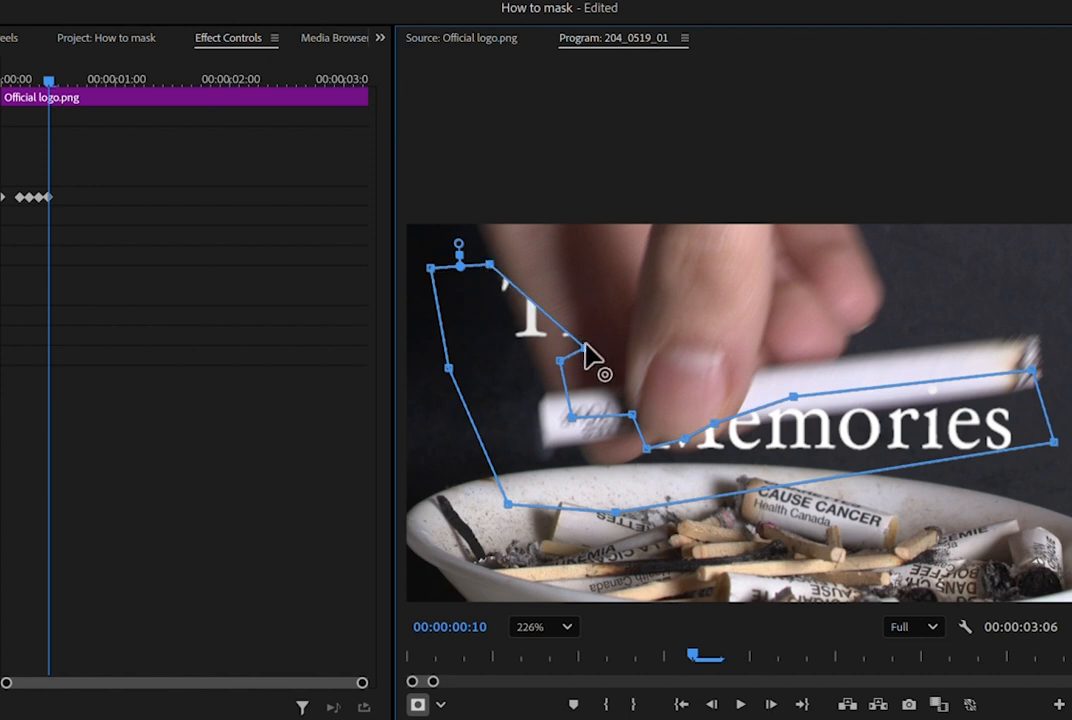
left_click_drag(585, 350, 538, 457)
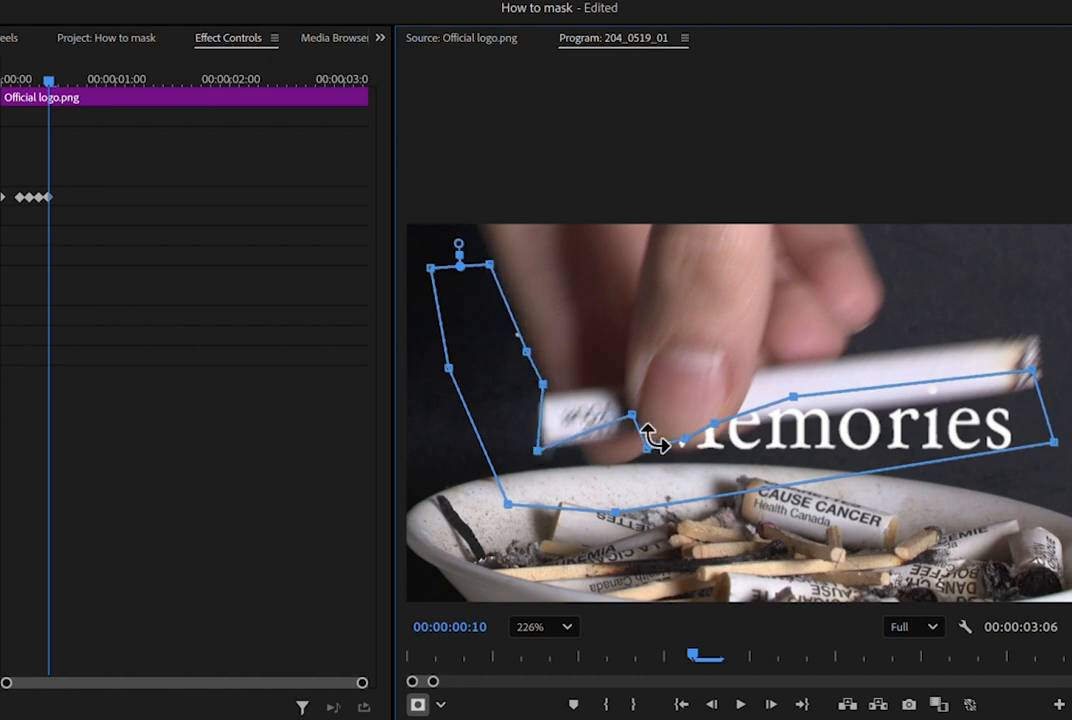
Lower the mask edge beneath the cigarette and fingertips, and align the part above "Memories" with the cigarette's underside.
left_click_drag(633, 416, 634, 449)
left_click_drag(710, 424, 699, 445)
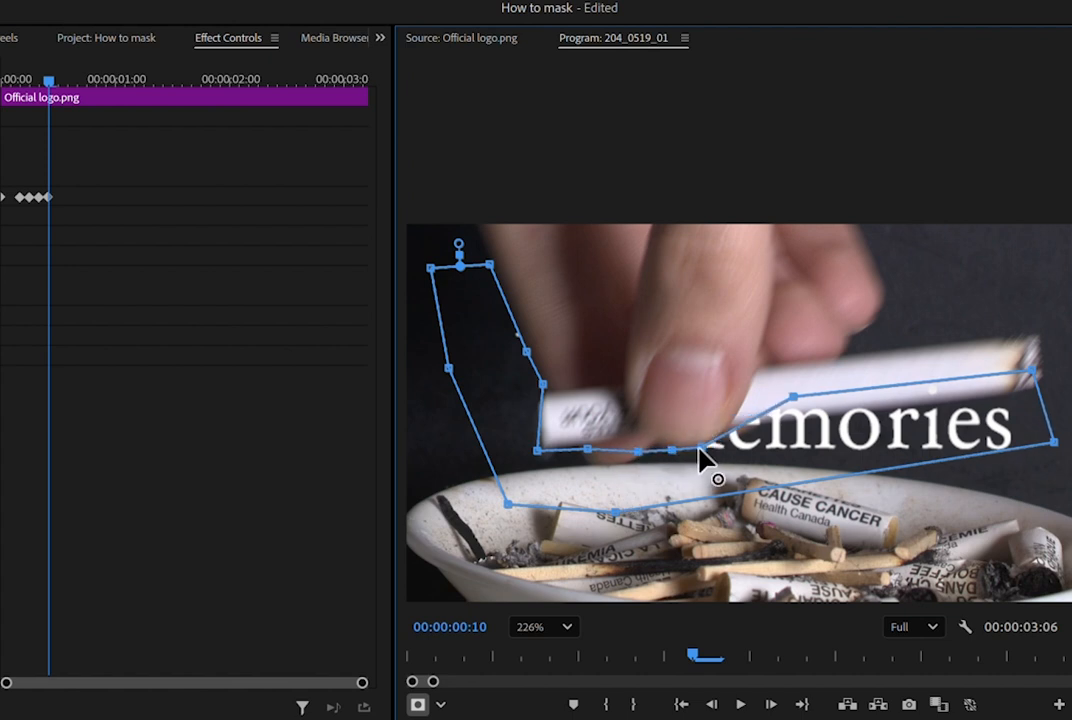
left_click_drag(795, 400, 762, 426)
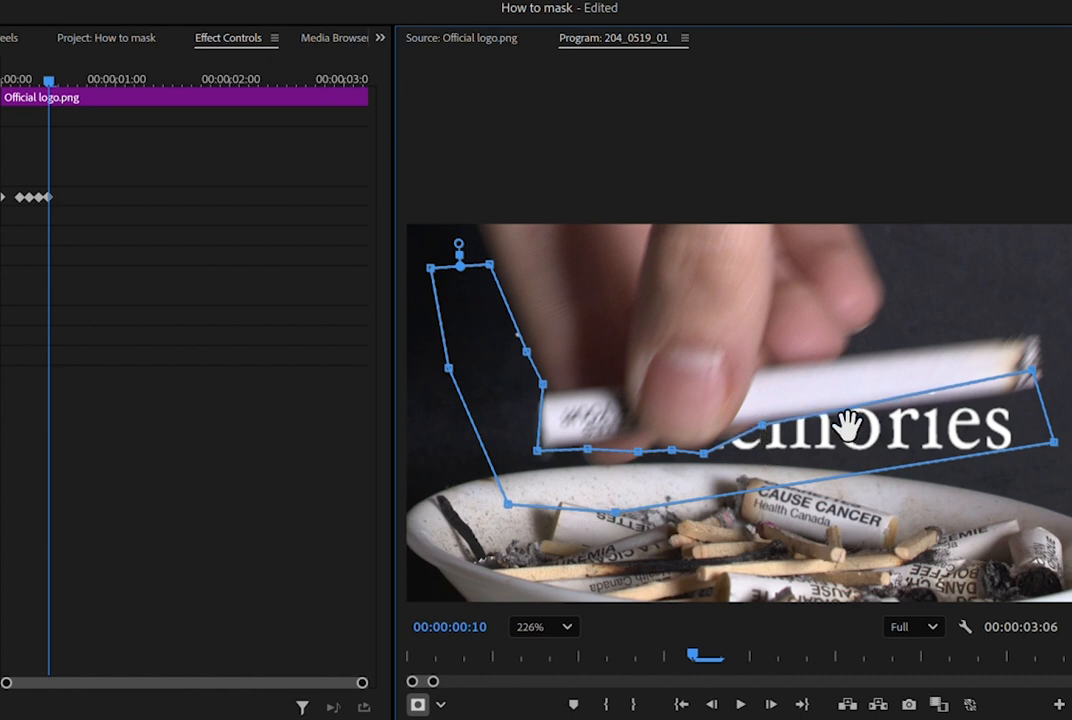
left_click_drag(1031, 371, 1040, 388)
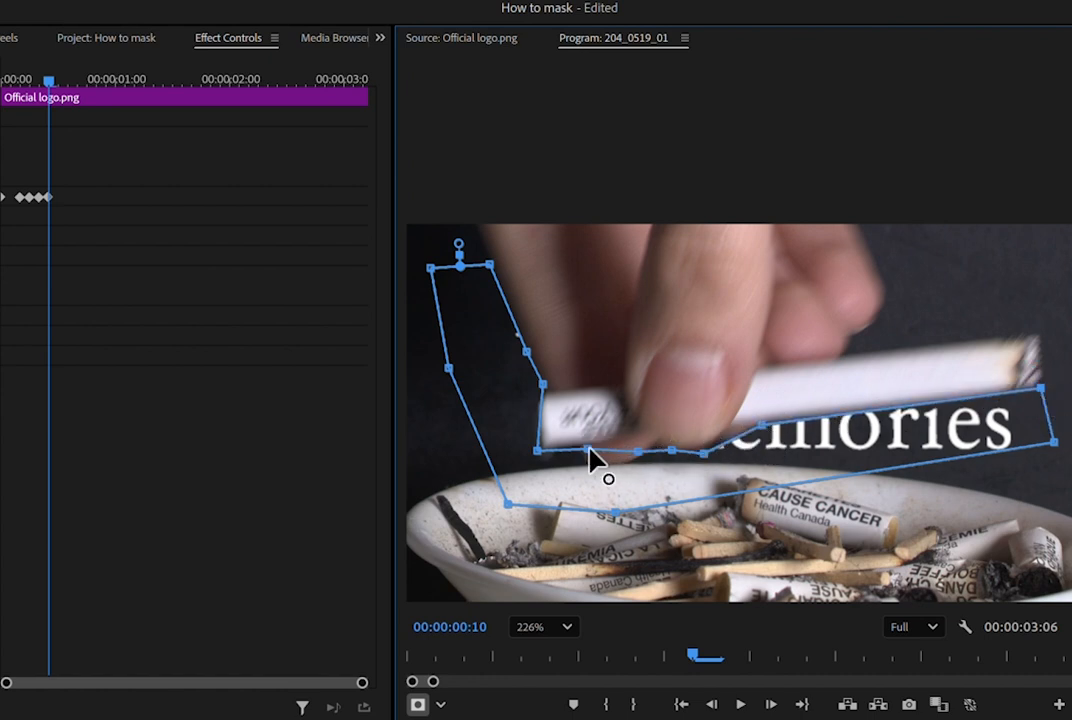
left_click_drag(589, 451, 615, 472)
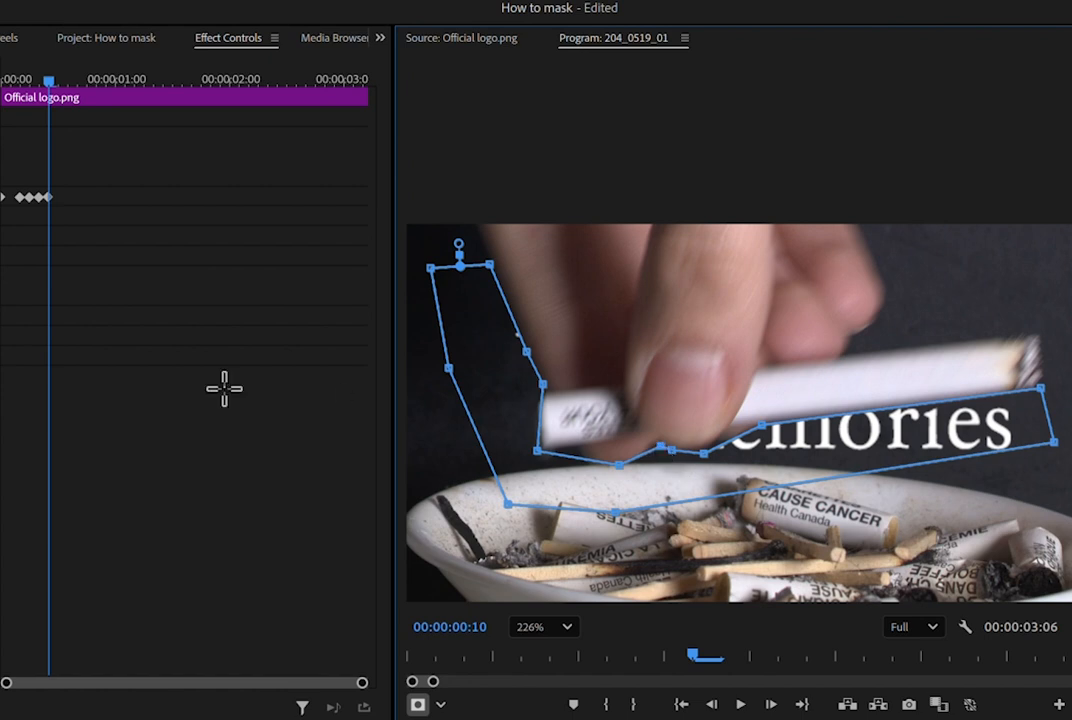
At 00:00:00:12, pull the mask's inner corner outward and down to the lower corner of the cigarette's end.
key("Right")
key("Right")
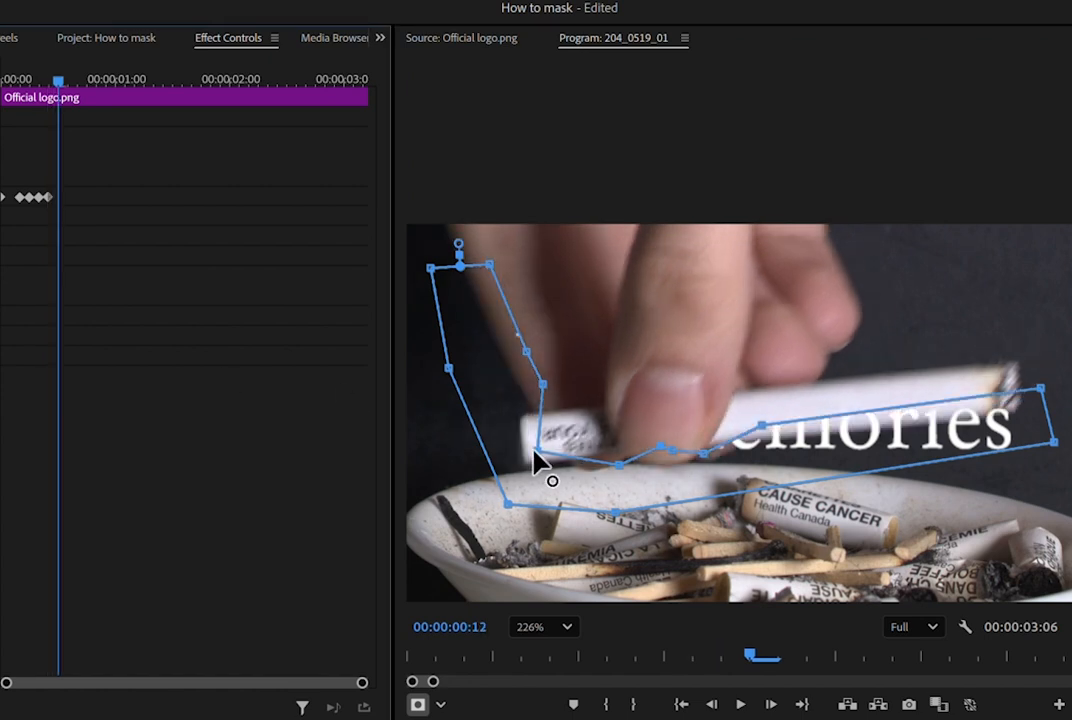
left_click_drag(537, 451, 525, 466)
Play the sequence from the start to review the animated mask.
left_click_drag(63, 103, 8, 92)
mouse_move(192, 602)
left_mouse_down()
mouse_move(240, 602)
mouse_move(183, 602)
left_mouse_up()
key("space")
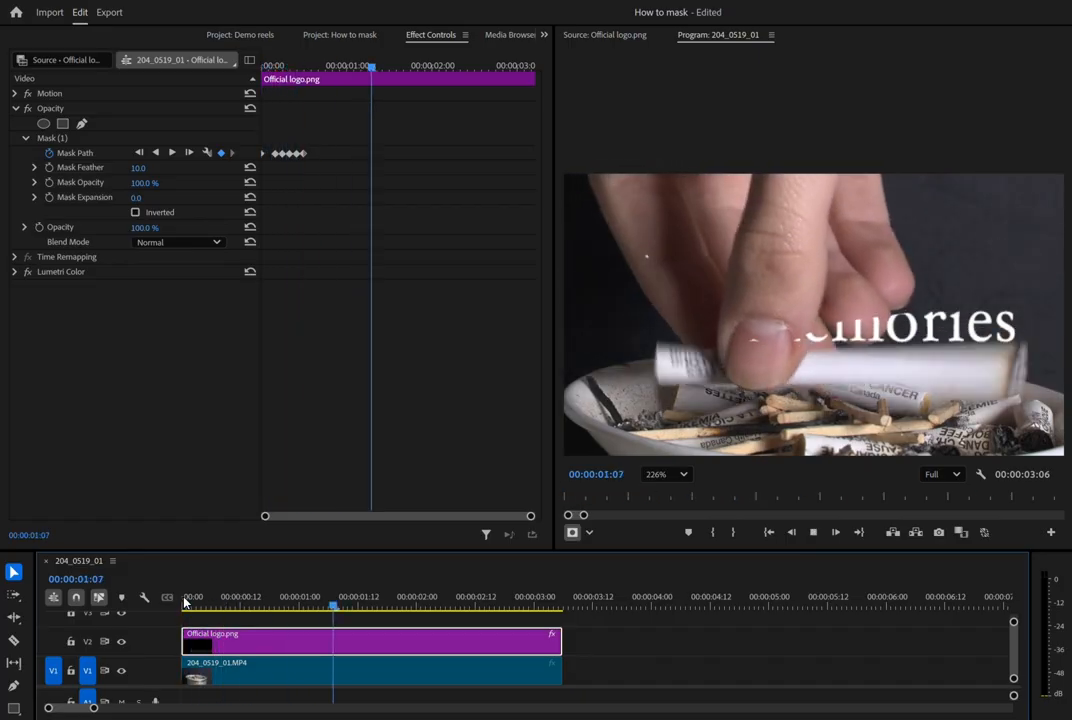